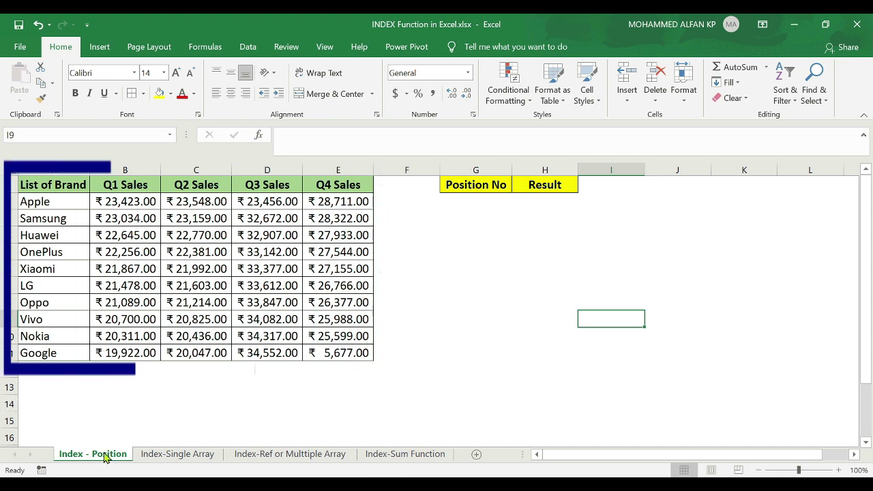
# Step: Look through the Index-Single Array, Index-Ref, and Index-Sum sheets, then return to Index - Position
pyautogui.click(179, 455)
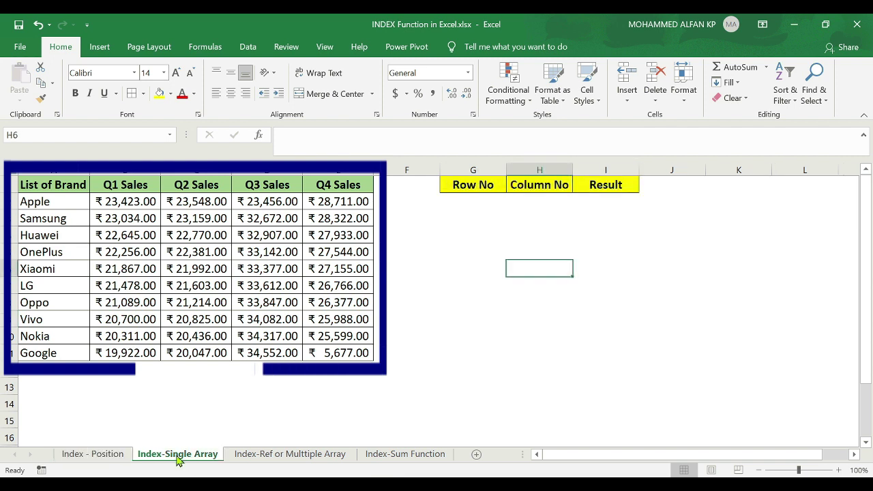
pyautogui.click(277, 459)
pyautogui.click(382, 455)
pyautogui.click(92, 454)
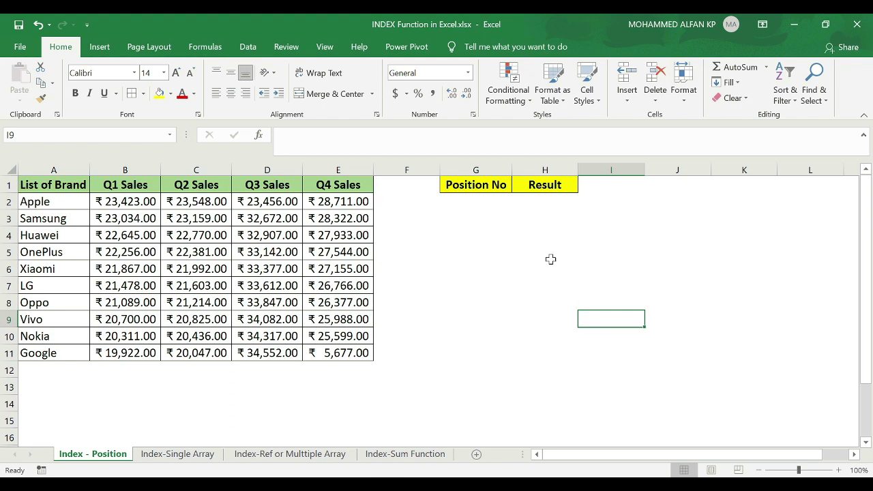
# Step: Start an INDEX formula in I4, then cancel it
pyautogui.click(641, 237)
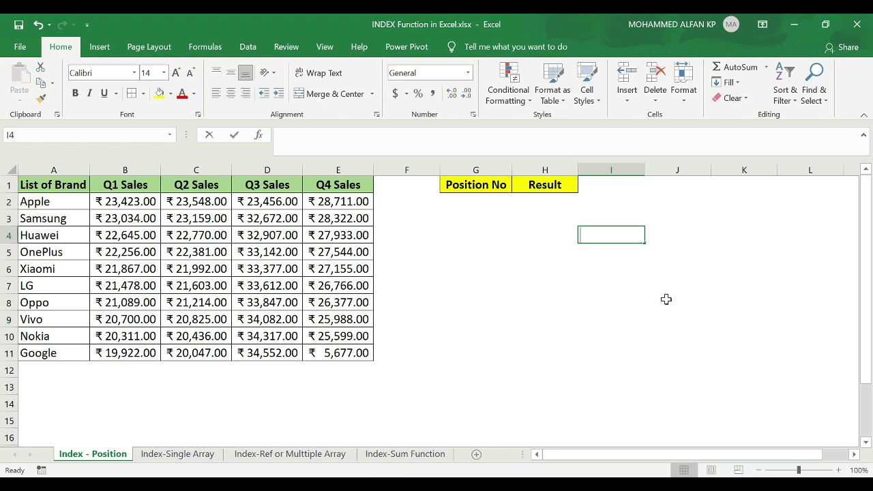
pyautogui.write('=')
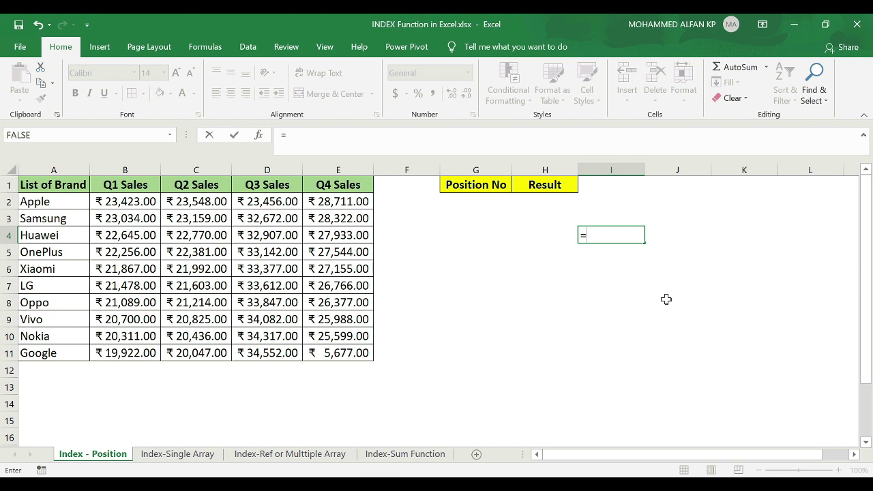
pyautogui.write('index')
pyautogui.press('Tab')
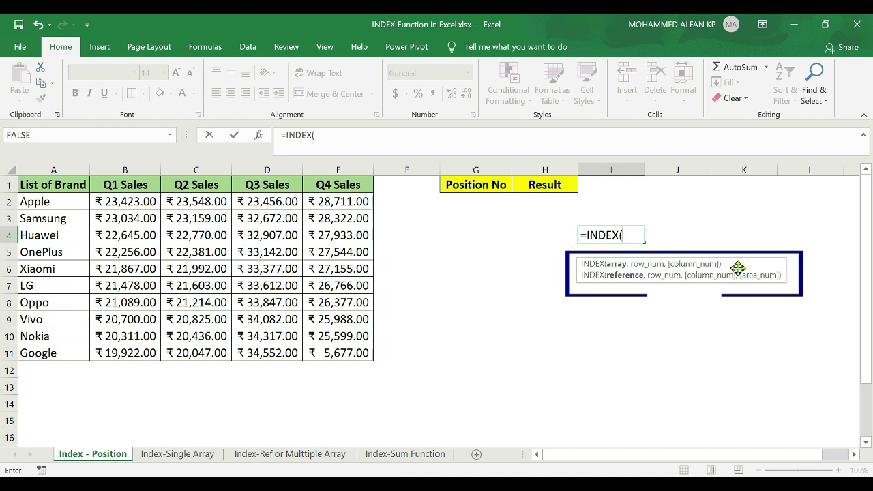
pyautogui.press('Escape')
pyautogui.click(517, 292)
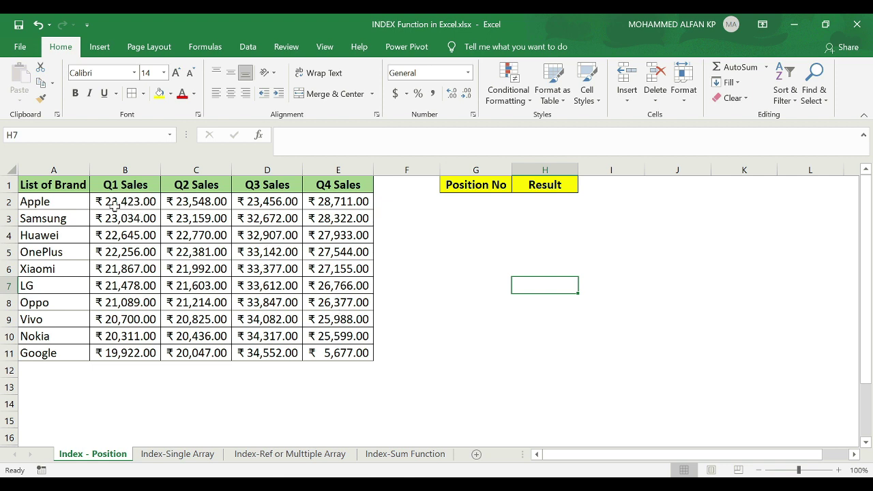
# Step: Enter =INDEX(A2:A11,3) in H2 so the Result shows Huawei
pyautogui.click(554, 201)
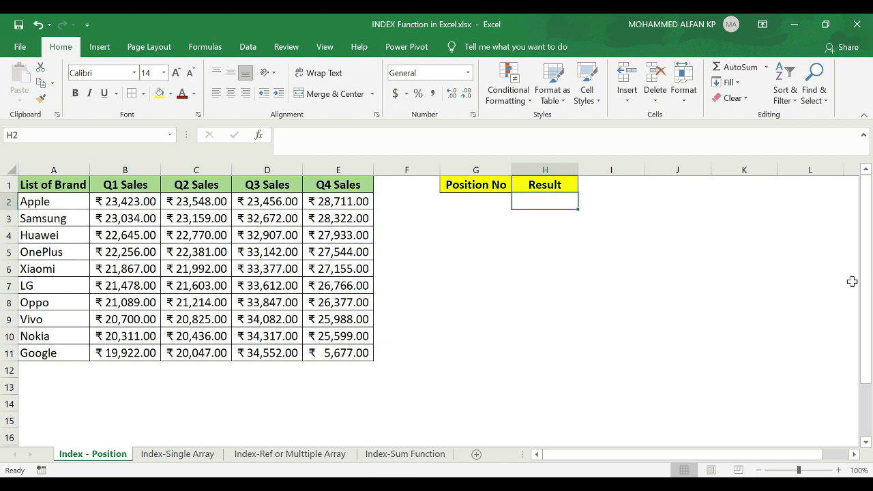
pyautogui.write('=inde')
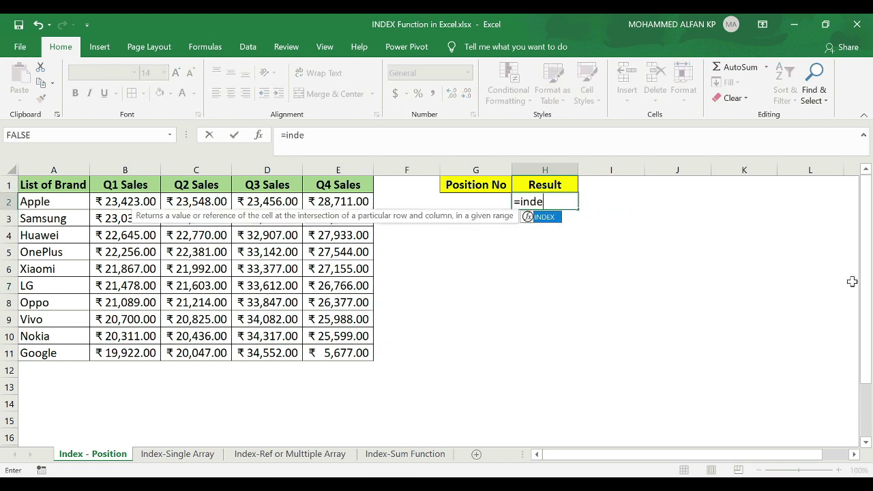
pyautogui.doubleClick(554, 219)
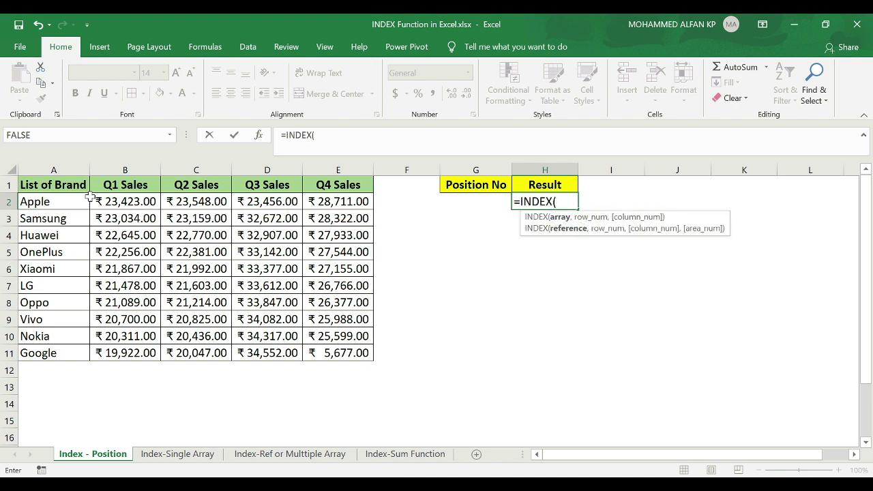
pyautogui.click(55, 201)
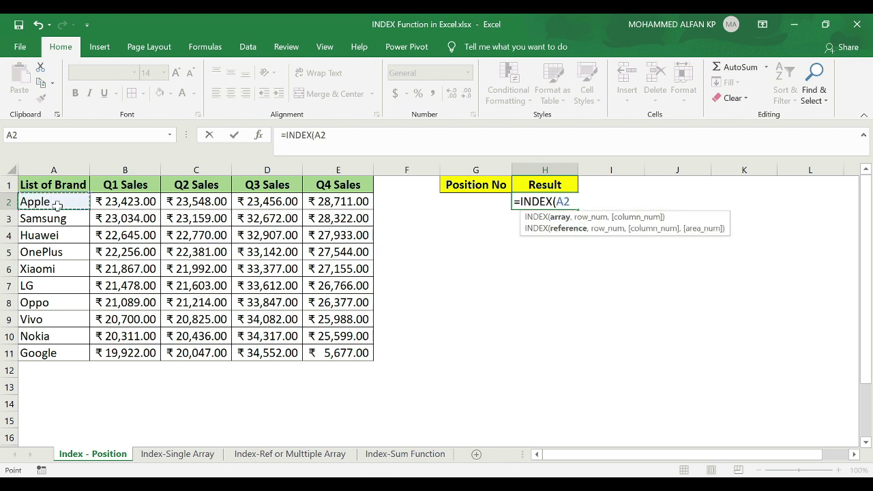
pyautogui.moveTo(47, 198); pyautogui.dragTo(44, 352)
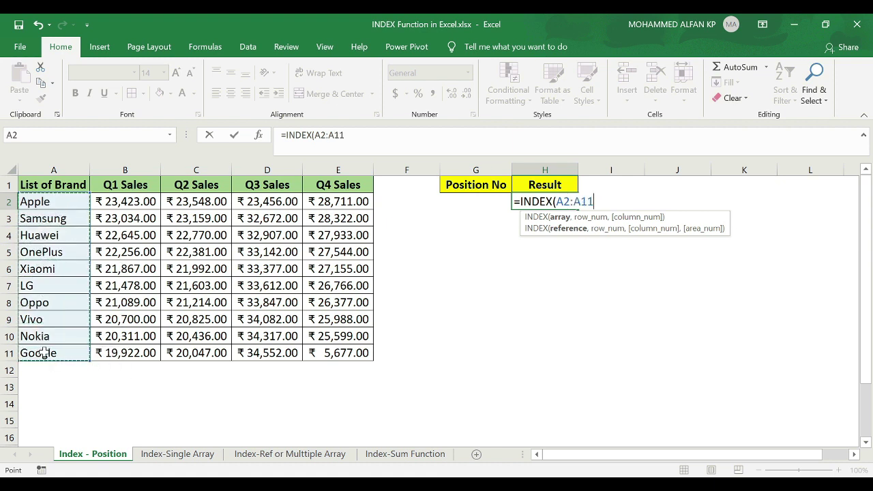
pyautogui.write(',')
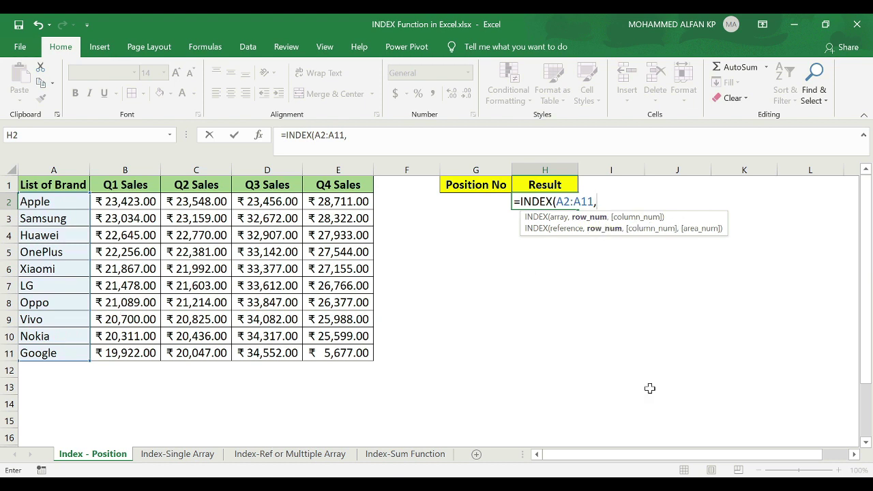
pyautogui.write('3')
pyautogui.write(')')
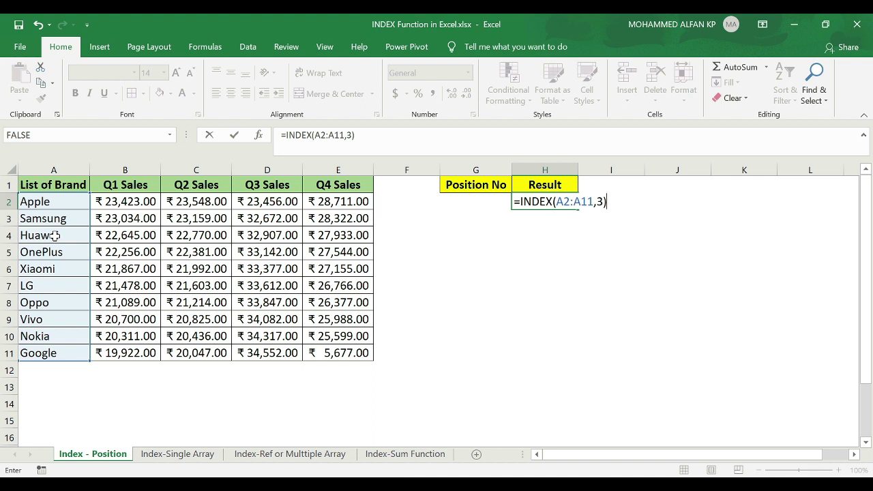
pyautogui.press('Return')
# Step: Change the row number in H2's formula to 4, returning OnePlus
pyautogui.click(523, 205)
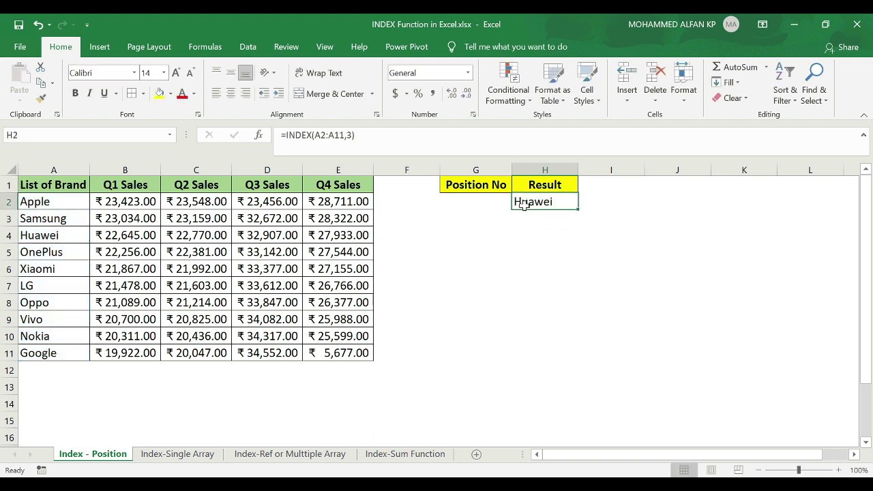
pyautogui.click(352, 136)
pyautogui.press('BackSpace')
pyautogui.write('4')
pyautogui.press('Return')
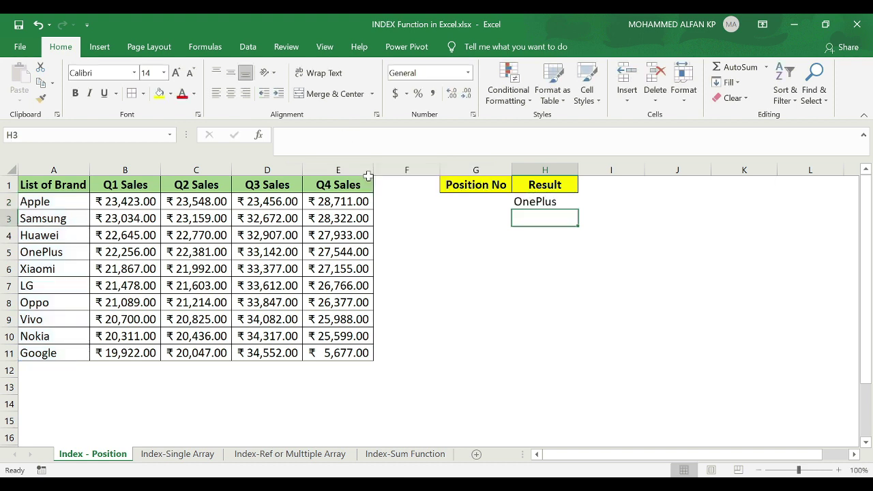
pyautogui.click(38, 247)
# Step: Clear the INDEX formula from H2
pyautogui.click(567, 200)
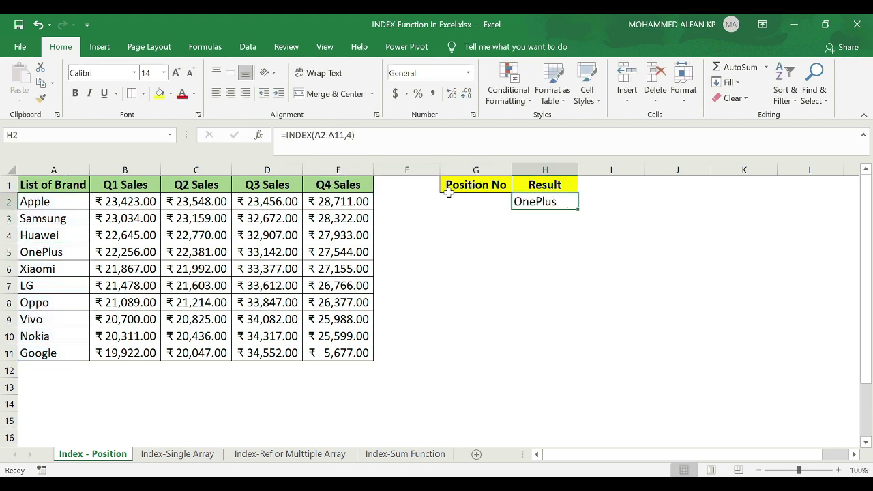
pyautogui.click(484, 205)
pyautogui.click(544, 200)
pyautogui.press('Delete')
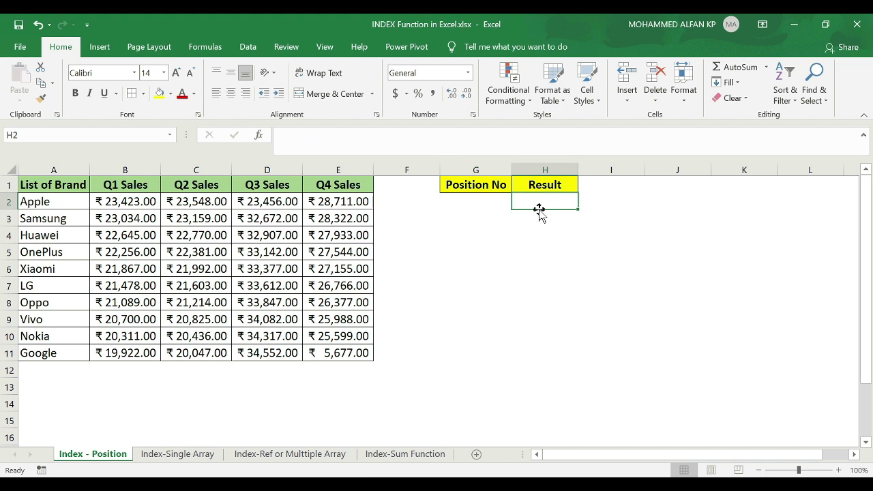
# Step: Put position 1 in G2 and enter =INDEX(A2:A11,G2) in H2, returning Apple
pyautogui.click(490, 203)
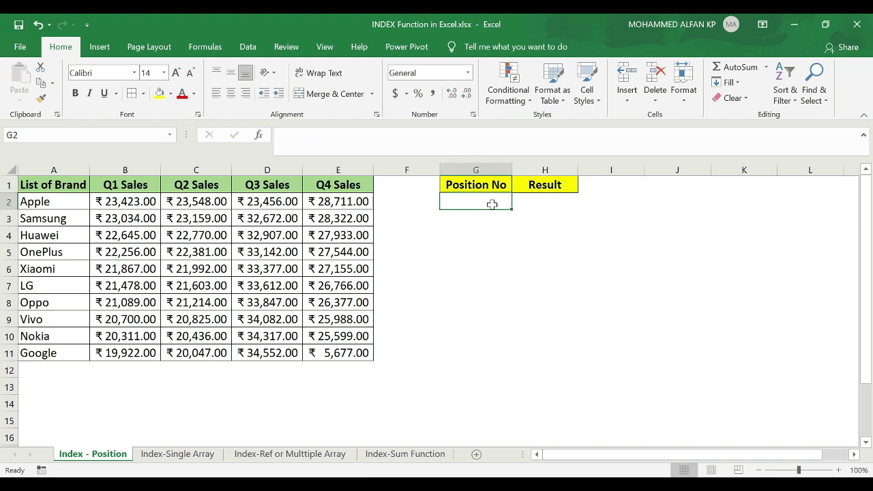
pyautogui.write('1')
pyautogui.click(546, 203)
pyautogui.write('=')
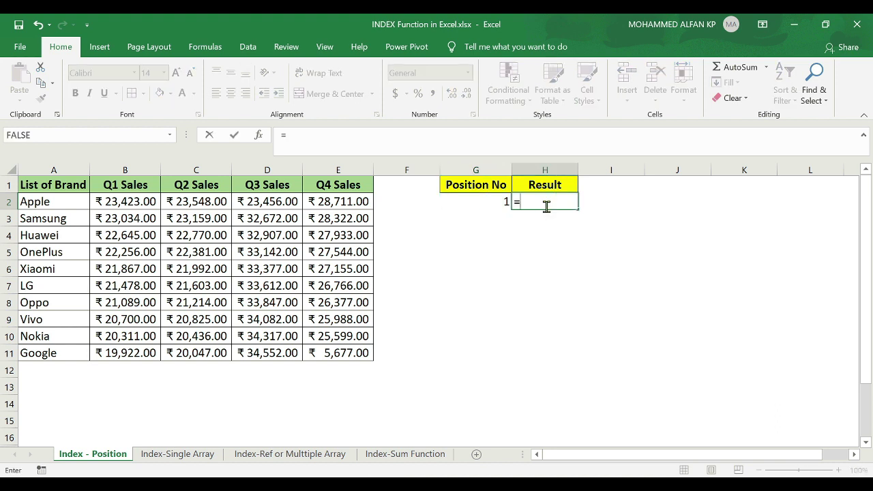
pyautogui.write('inde')
pyautogui.press('Tab')
pyautogui.moveTo(41, 202); pyautogui.dragTo(51, 348)
pyautogui.write(',')
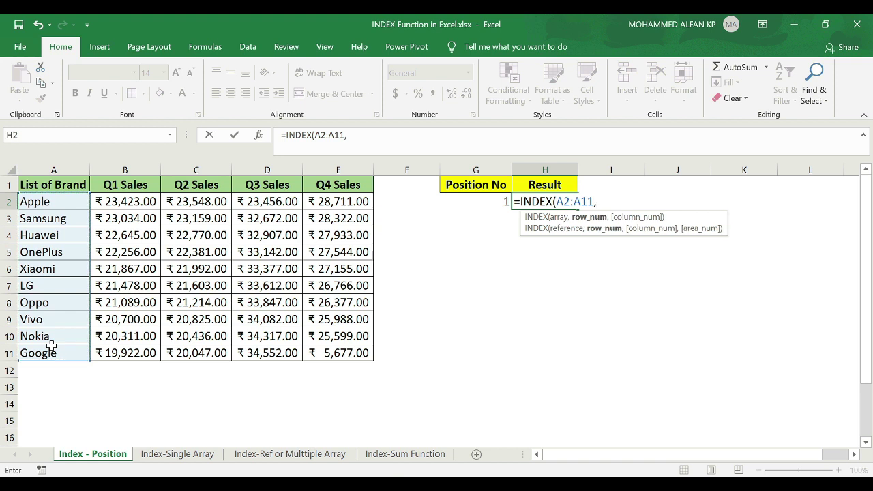
pyautogui.click(481, 202)
pyautogui.write(')')
pyautogui.press('Return')
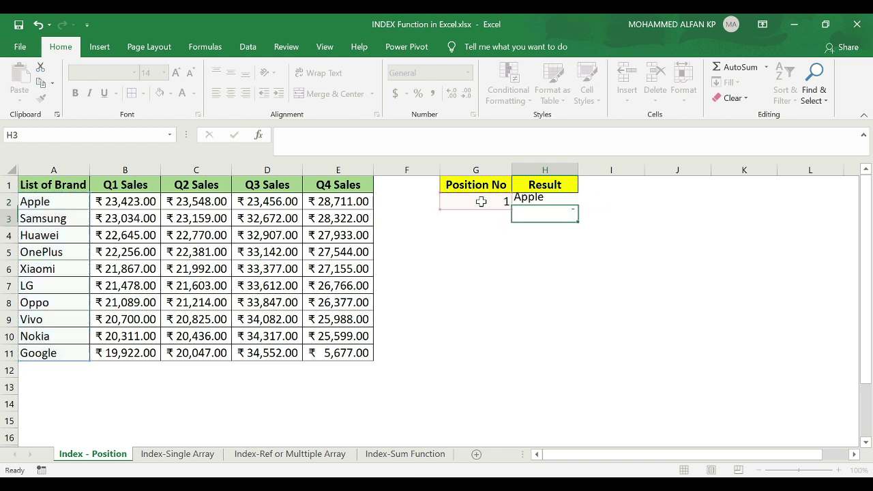
# Step: Change the position in G2 to 8 (Vivo), then to 6 (LG)
pyautogui.click(481, 202)
pyautogui.write('8')
pyautogui.press('Return')
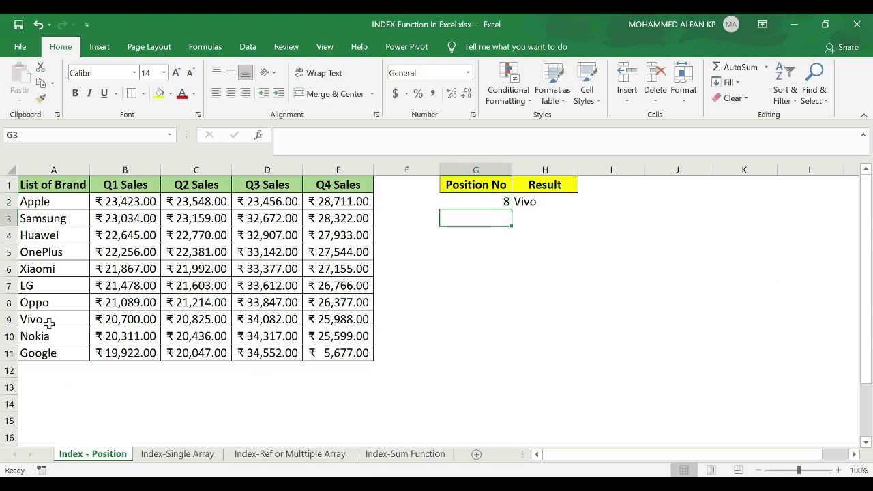
pyautogui.click(482, 202)
pyautogui.write('6')
pyautogui.press('Return')
# Step: On Index-Single Array, enter =INDEX(B2:E11,3,2) in I2 to get Huawei's Q2 sales, 22770
pyautogui.click(197, 454)
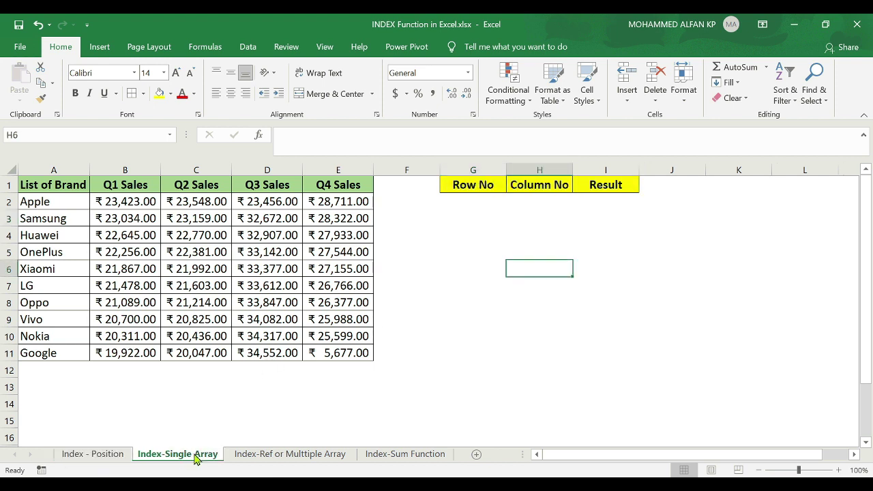
pyautogui.click(609, 203)
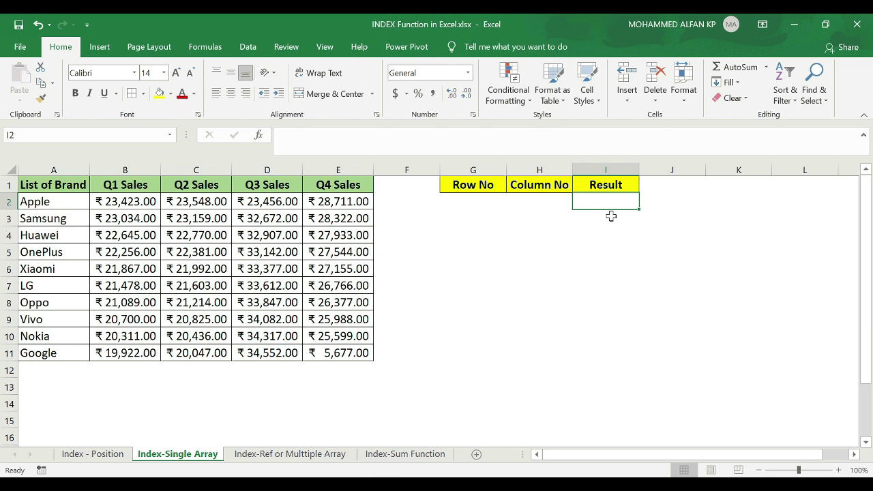
pyautogui.write('=')
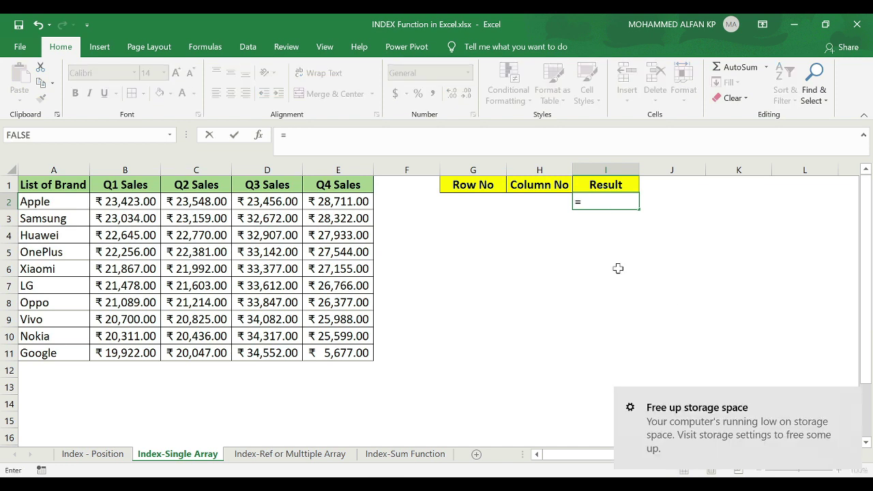
pyautogui.write('inde')
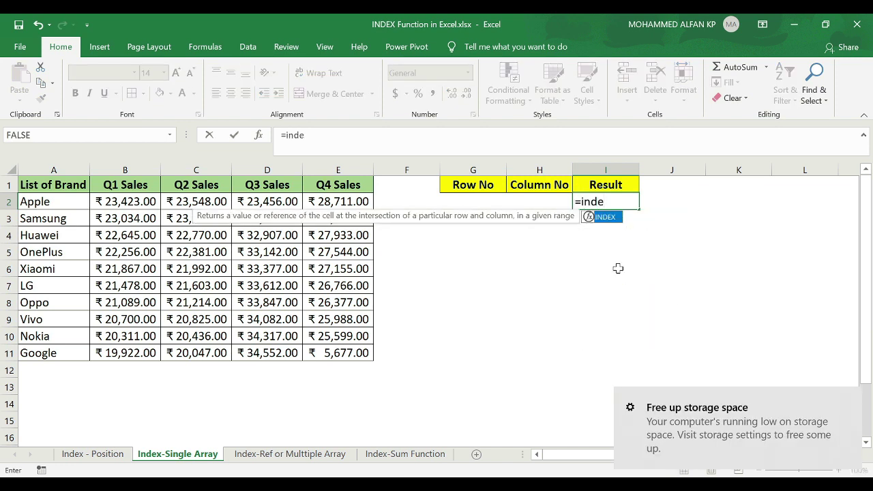
pyautogui.doubleClick(614, 217)
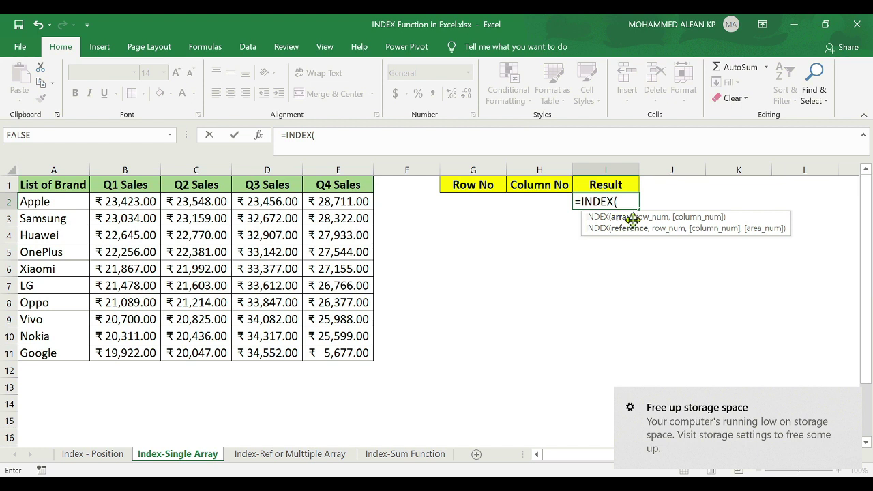
pyautogui.moveTo(115, 201); pyautogui.dragTo(338, 353)
pyautogui.click(115, 199)
pyautogui.moveTo(115, 199); pyautogui.dragTo(341, 352)
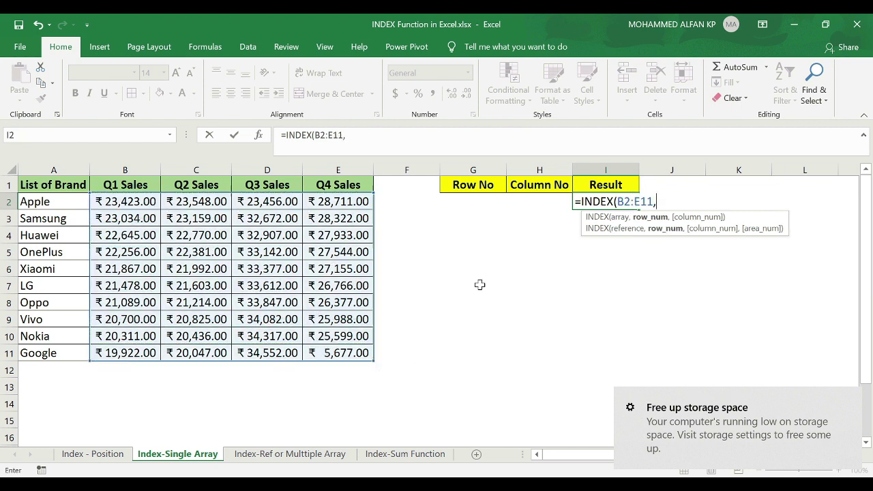
pyautogui.write(',')
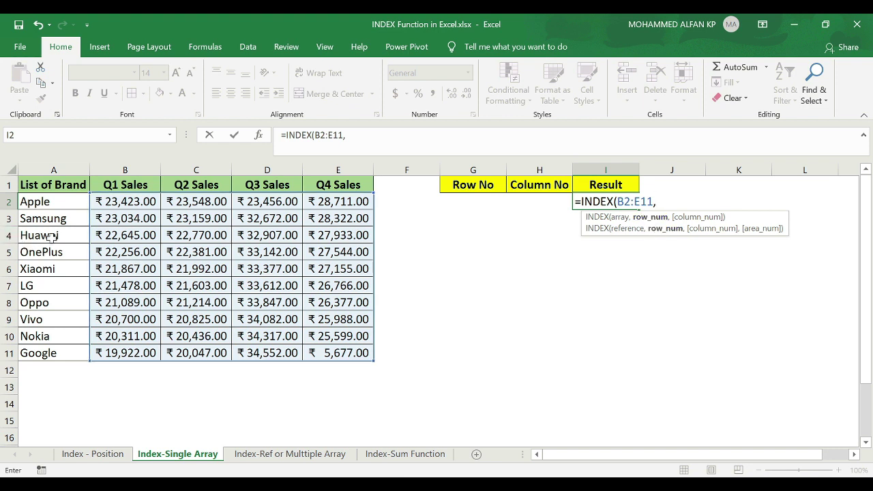
pyautogui.write('3,')
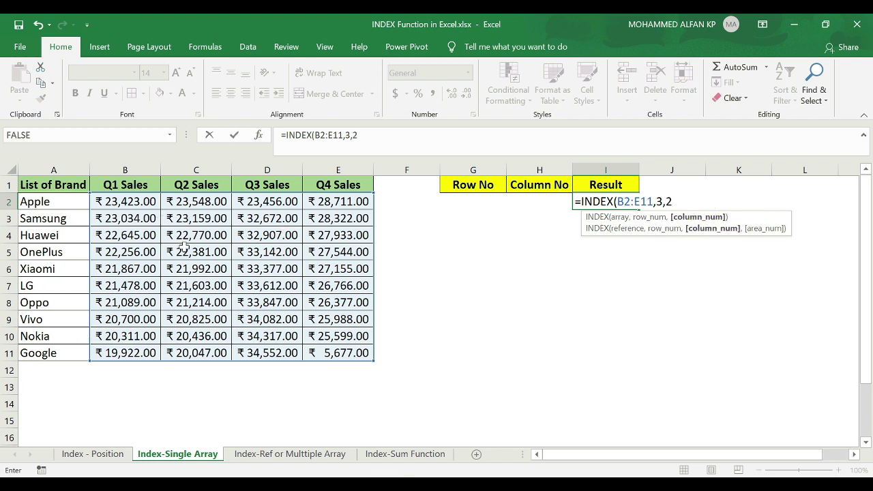
pyautogui.write('2)')
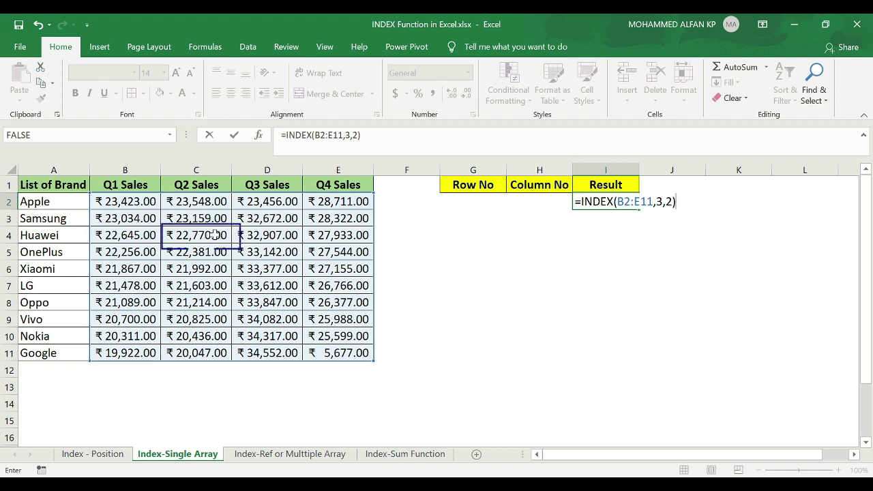
pyautogui.press('Return')
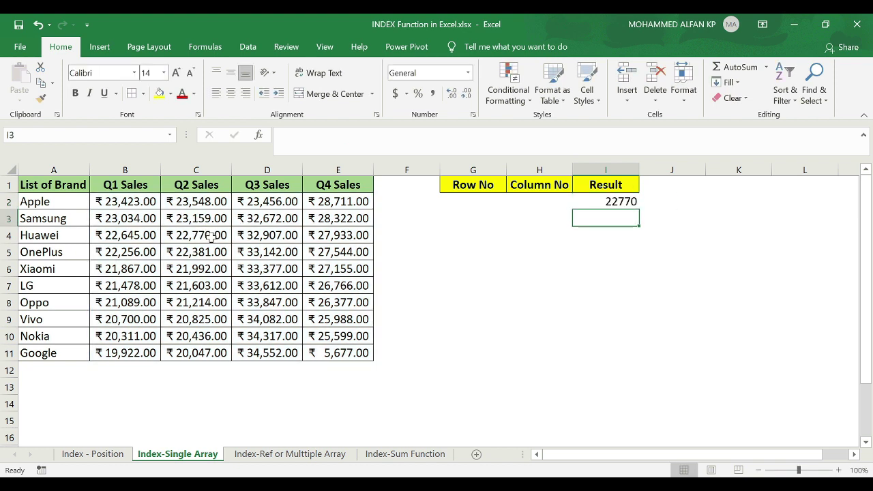
pyautogui.click(605, 200)
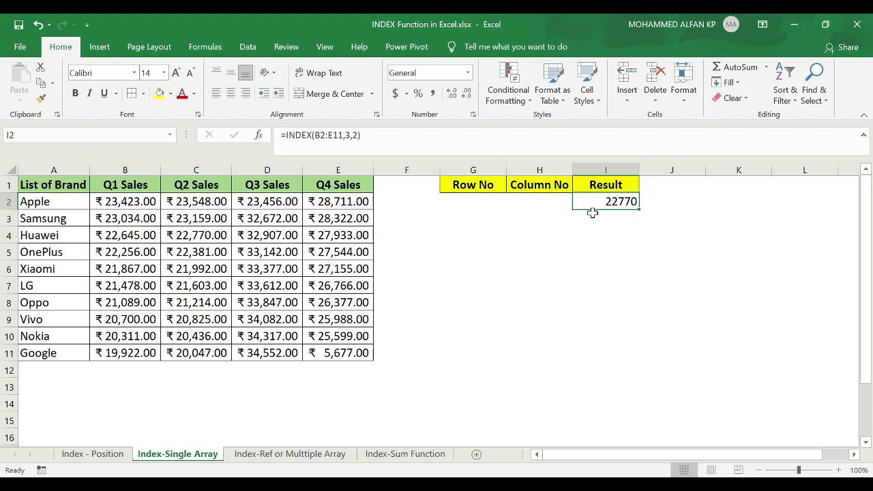
# Step: Enter Row No 1 in G2 and Column No 2 in H2
pyautogui.write('`')
pyautogui.press('Escape')
pyautogui.click(483, 199)
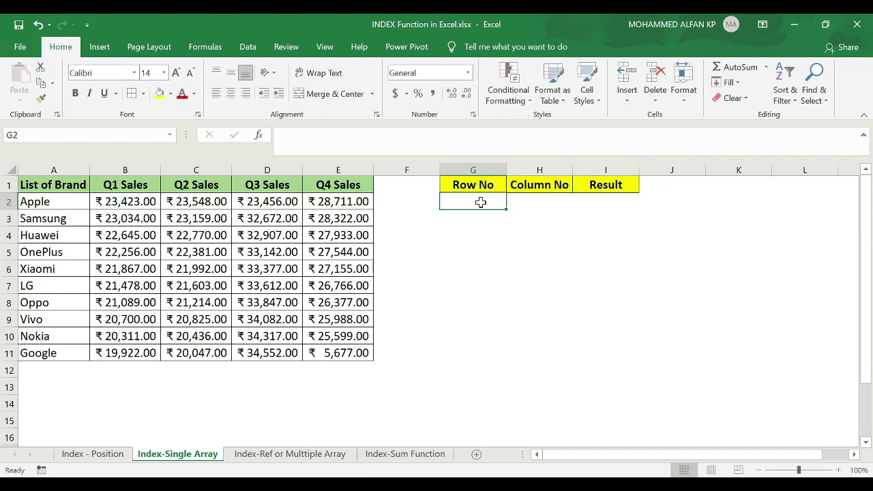
pyautogui.write('1')
pyautogui.click(533, 204)
pyautogui.write('2')
# Step: Enter =INDEX(B2:E11,G2,H2) in I2 and check it matches Apple's Q2 sales
pyautogui.click(600, 202)
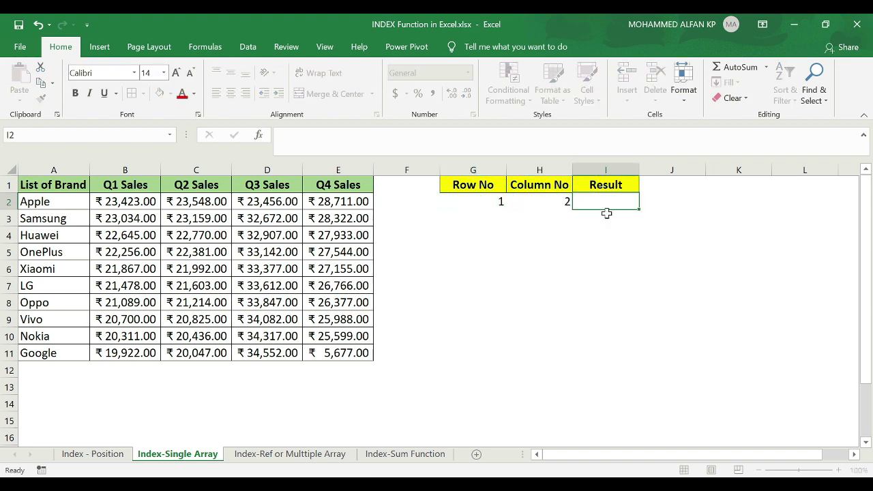
pyautogui.write('=')
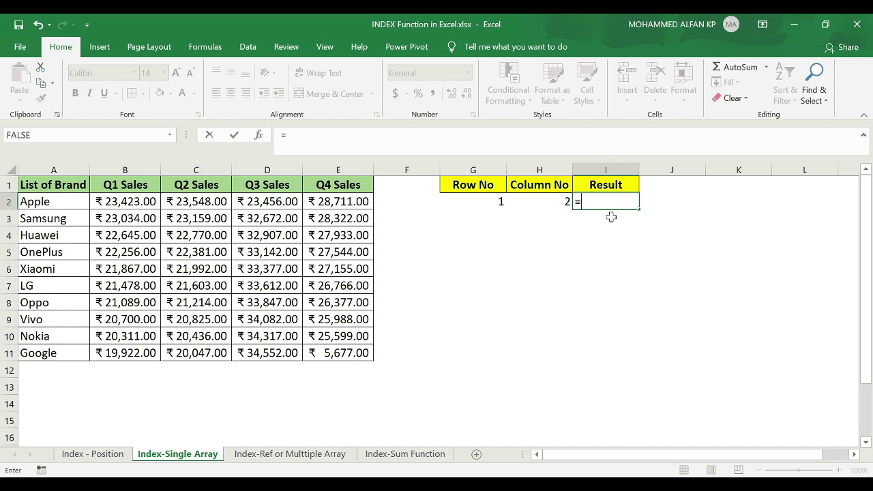
pyautogui.write('in')
pyautogui.moveTo(127, 209); pyautogui.dragTo(344, 350)
pyautogui.write(',')
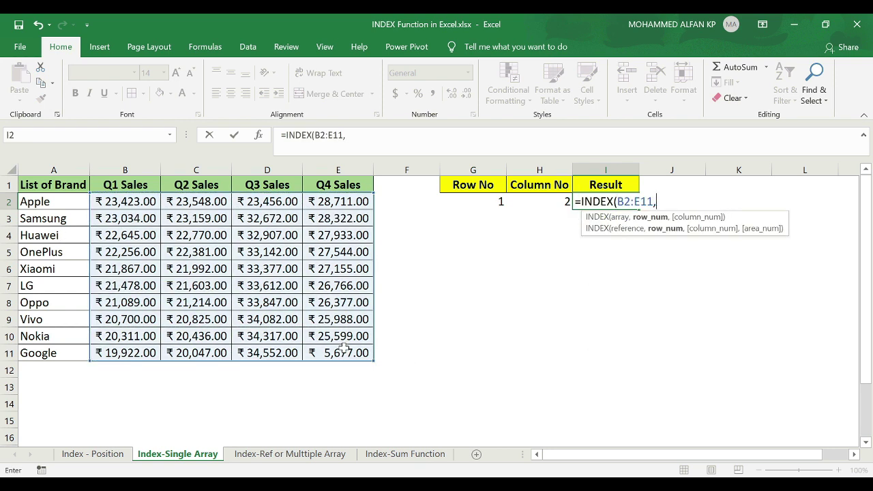
pyautogui.click(477, 200)
pyautogui.write(',')
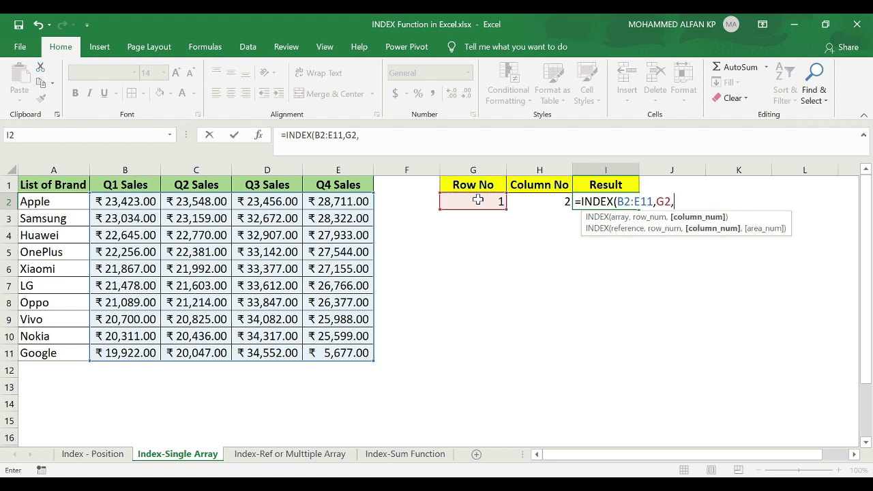
pyautogui.click(560, 202)
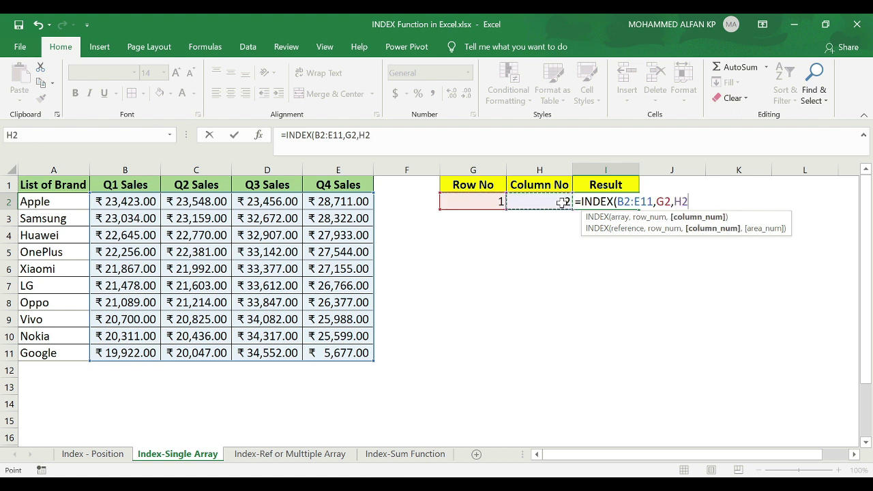
pyautogui.write(')')
pyautogui.press('Return')
pyautogui.click(608, 203)
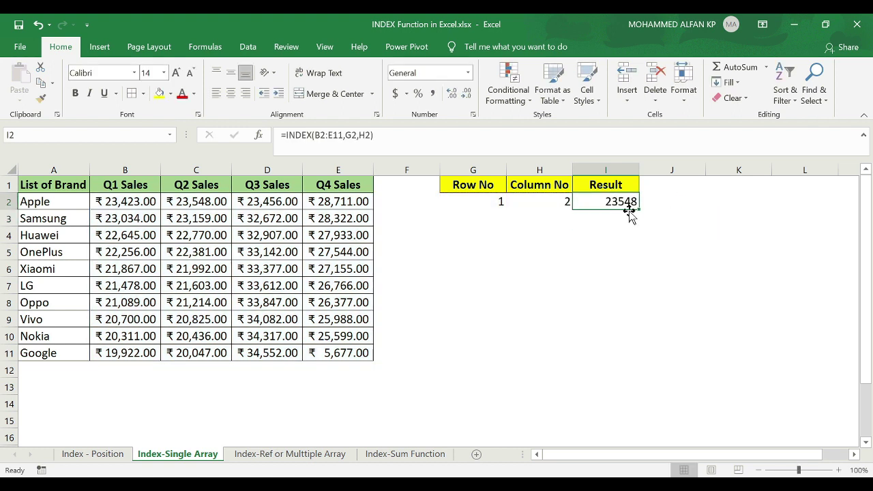
pyautogui.click(145, 203)
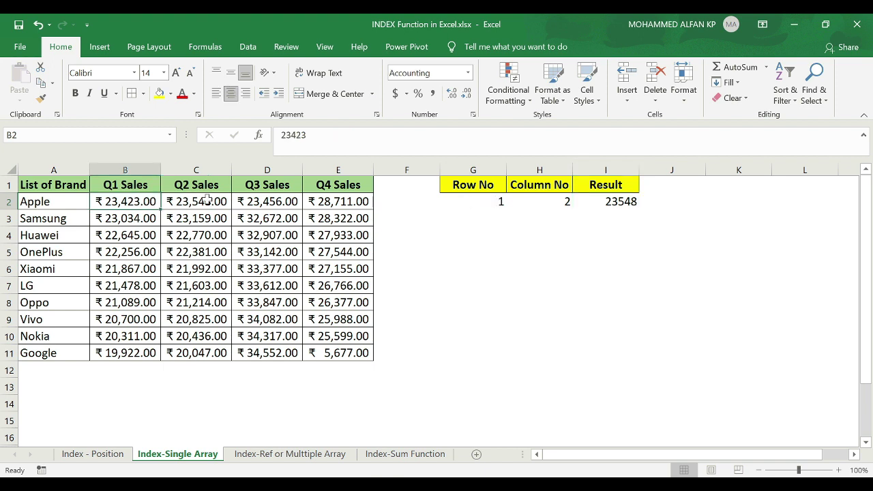
pyautogui.click(203, 200)
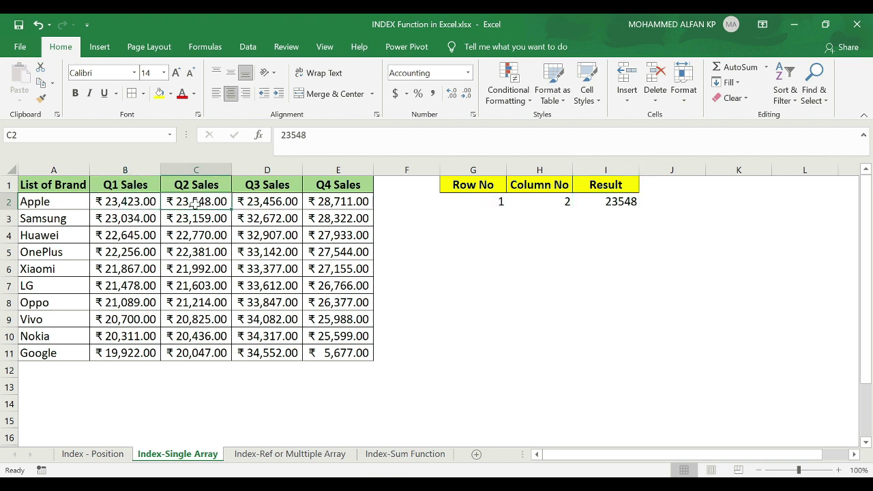
# Step: Change Row No to 5 and Column No to 4, returning 27155
pyautogui.click(499, 204)
pyautogui.write('5')
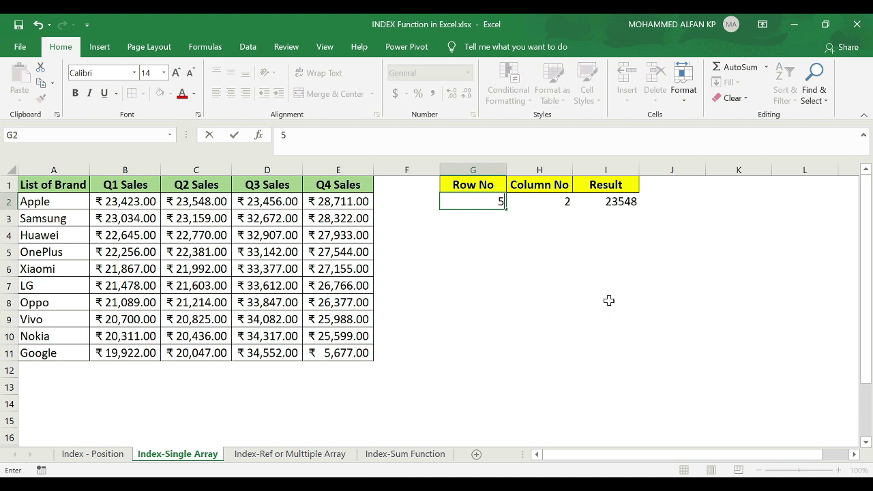
pyautogui.press('Return')
pyautogui.click(554, 203)
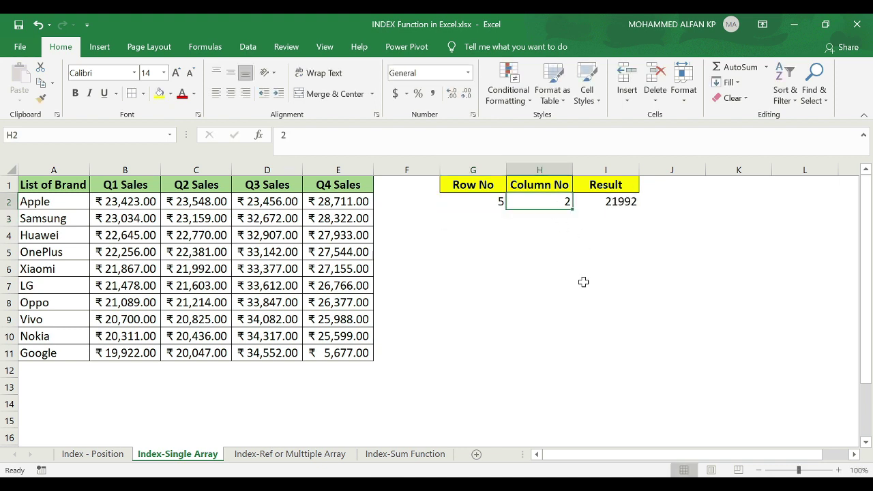
pyautogui.write('4')
pyautogui.press('Return')
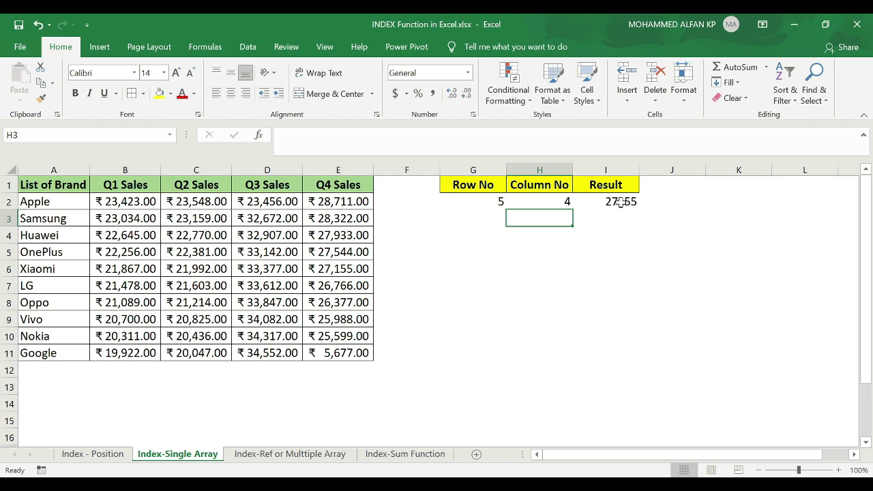
# Step: Enter =INDEX((B2:B11,D2:D11,E2:E11),4,1,2) in G2 of the Index-Ref sheet, returning 33142
pyautogui.click(290, 454)
pyautogui.click(473, 202)
pyautogui.write('=ind')
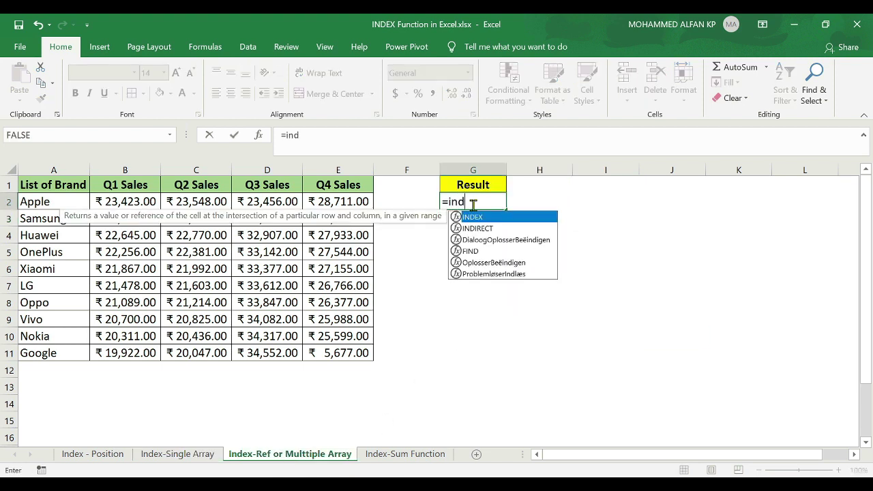
pyautogui.doubleClick(473, 216)
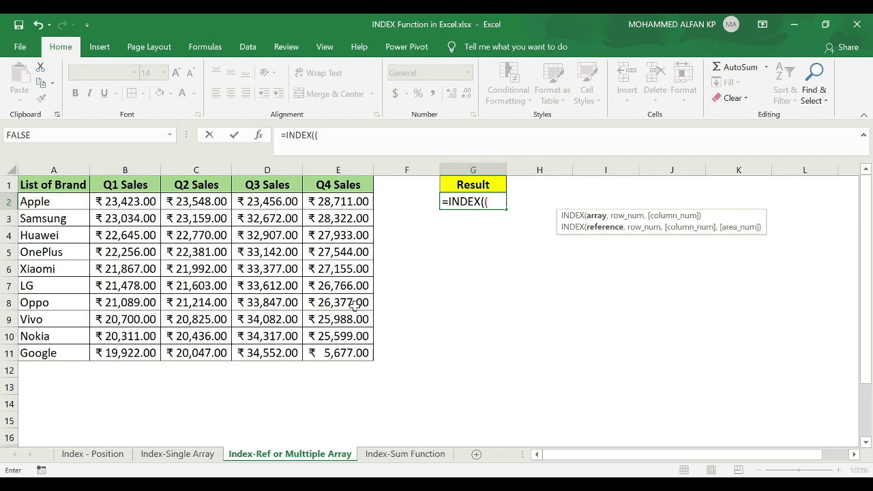
pyautogui.moveTo(126, 202); pyautogui.dragTo(127, 349)
pyautogui.write(',')
pyautogui.moveTo(264, 201); pyautogui.dragTo(279, 355)
pyautogui.write(',')
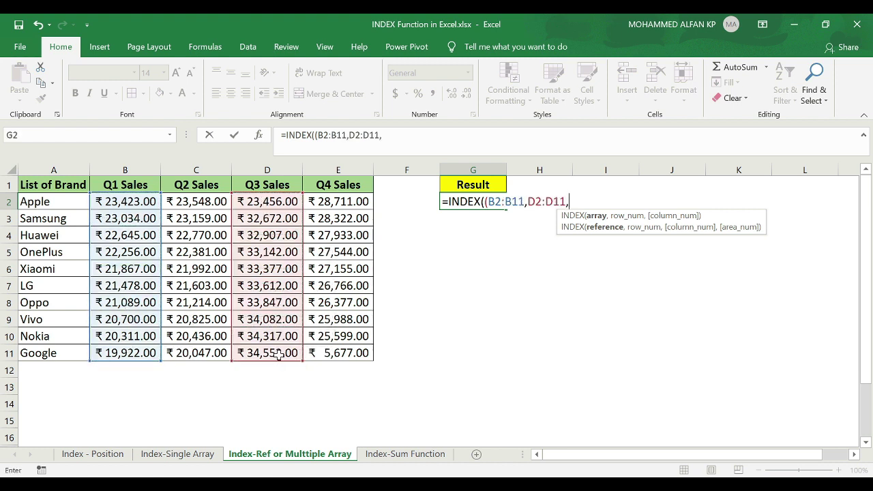
pyautogui.moveTo(347, 201); pyautogui.dragTo(347, 355)
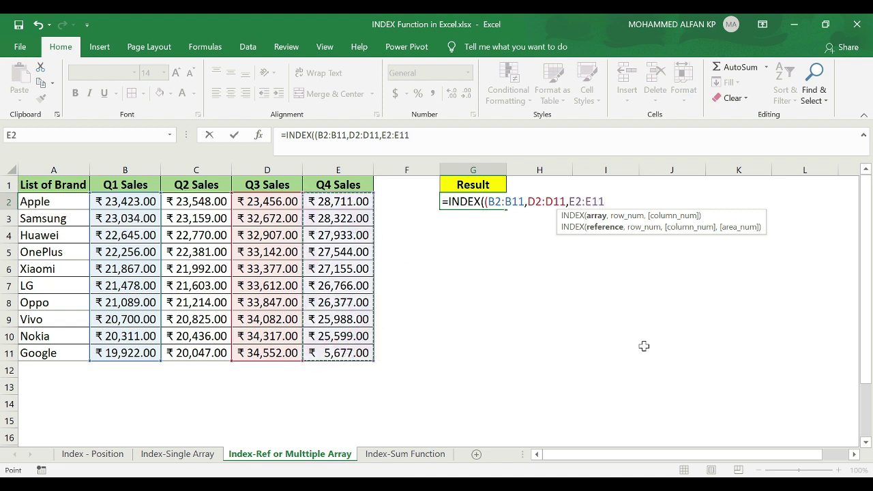
pyautogui.write('),')
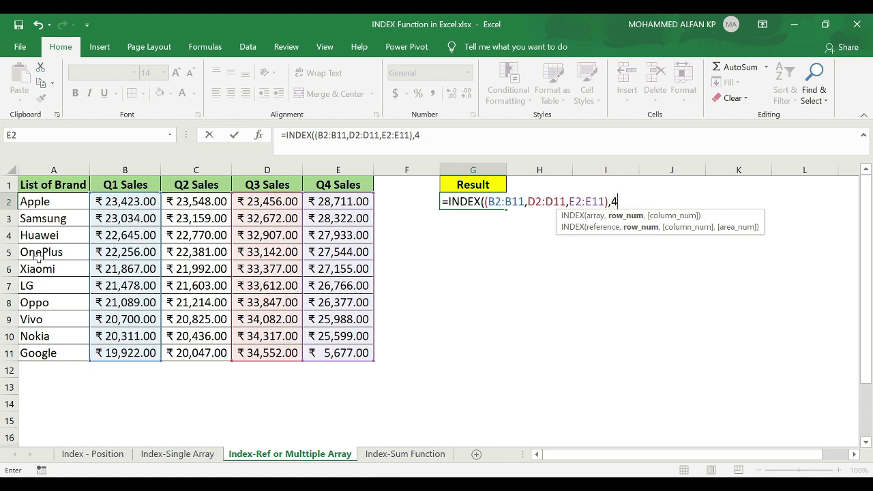
pyautogui.write('4,')
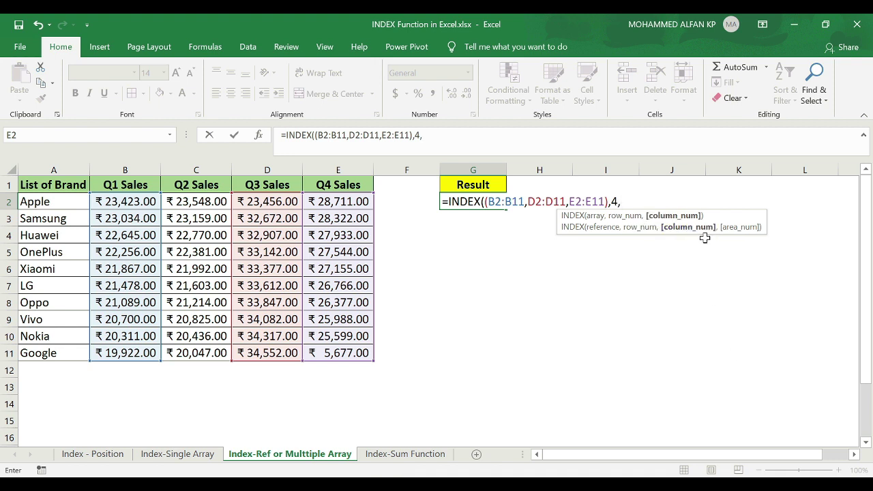
pyautogui.write('1,')
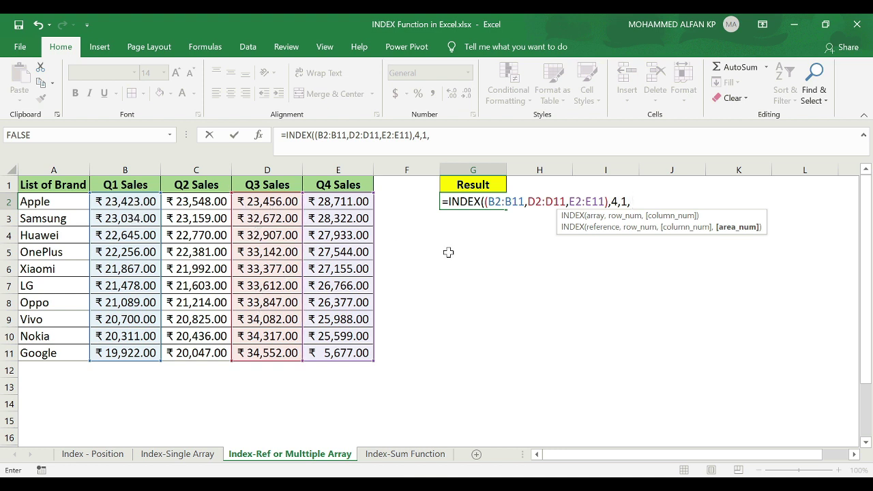
pyautogui.write(')')
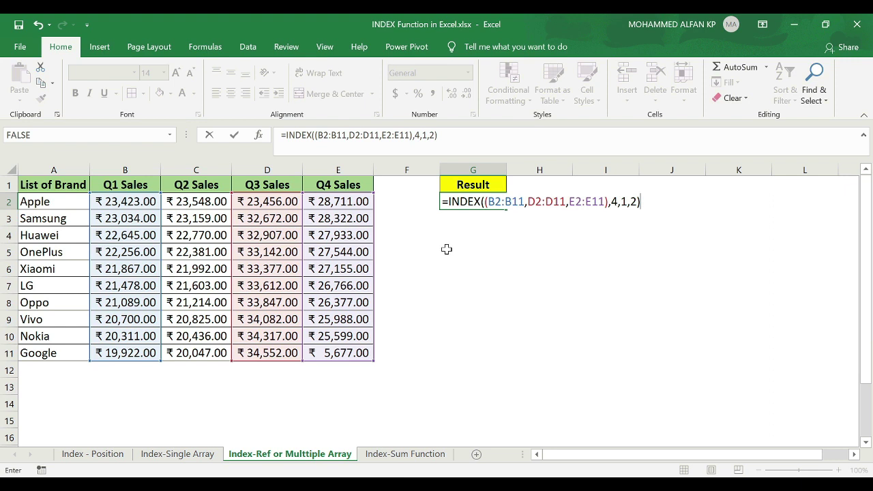
pyautogui.press('Return')
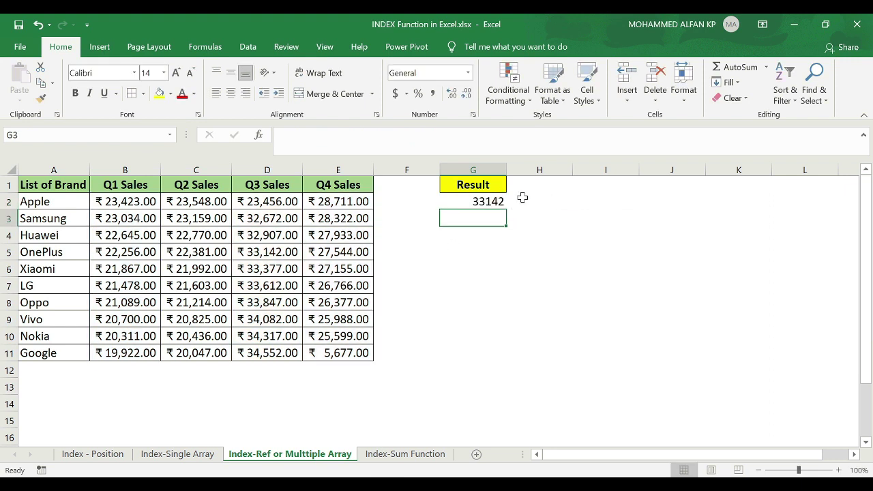
# Step: Change the area number in G2's INDEX formula from 2 to 3
pyautogui.click(486, 203)
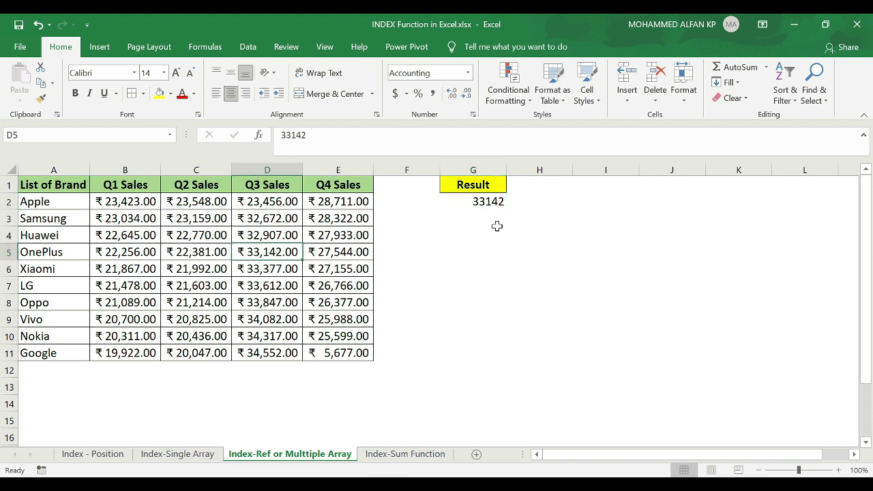
pyautogui.press('F2')
pyautogui.press('BackSpace')
pyautogui.write('3')
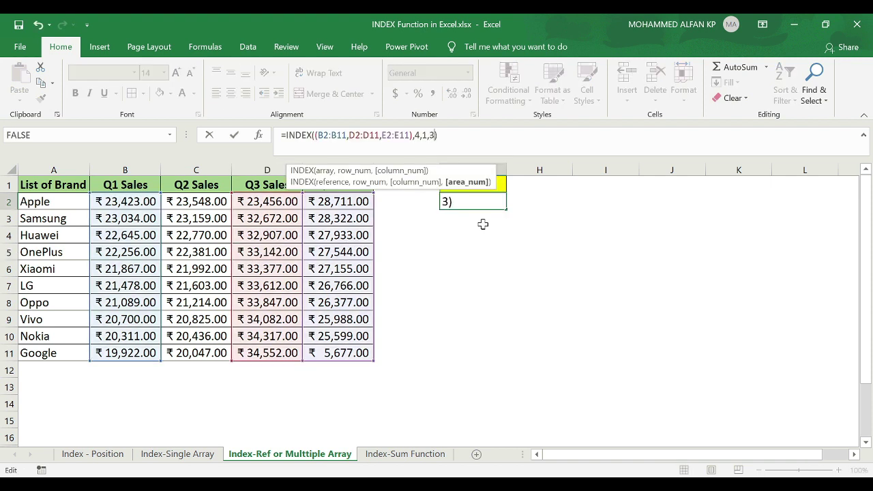
pyautogui.press('Return')
# Step: Check that the 27544 result matches E5 and review the three referenced areas, then open Index-Sum Function
pyautogui.click(489, 204)
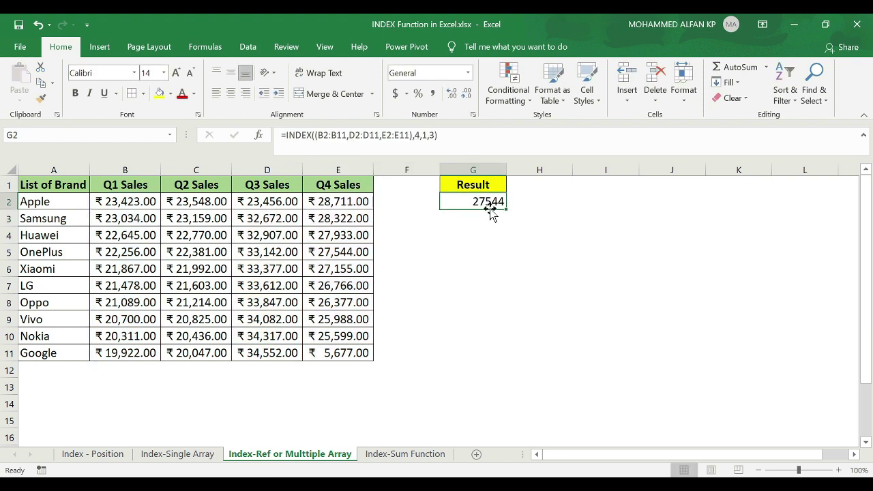
pyautogui.click(354, 251)
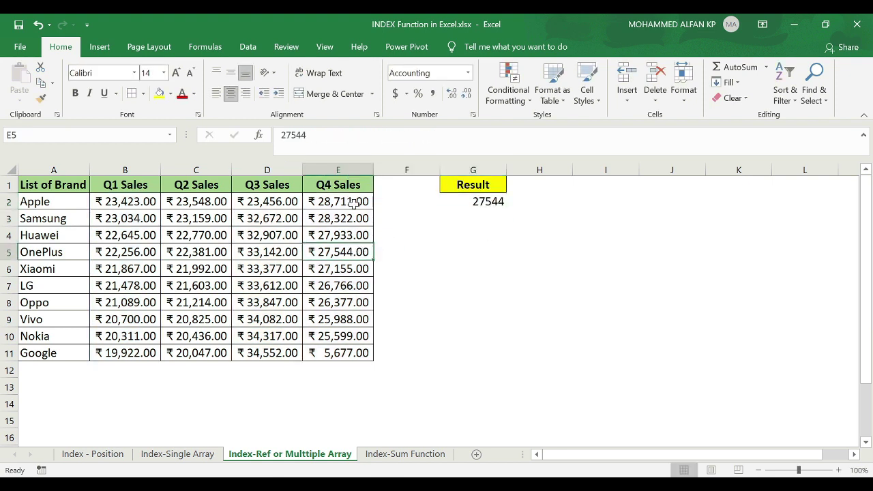
pyautogui.click(496, 200)
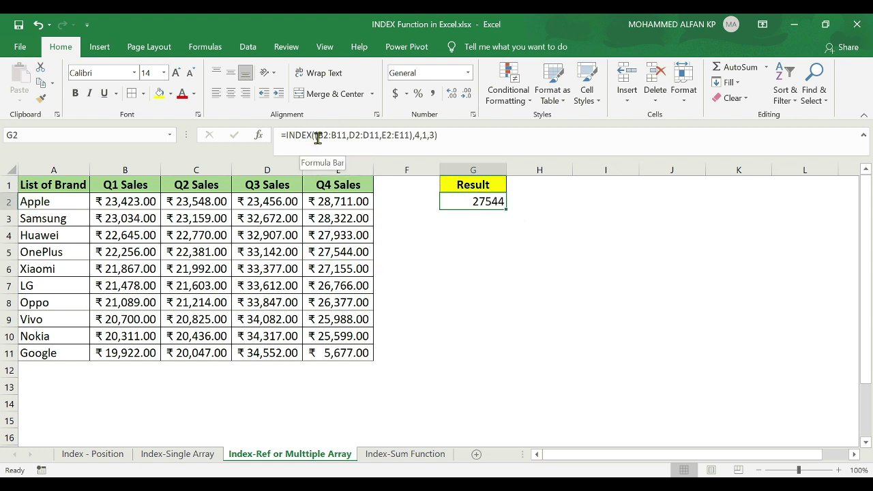
pyautogui.moveTo(319, 136); pyautogui.dragTo(414, 141)
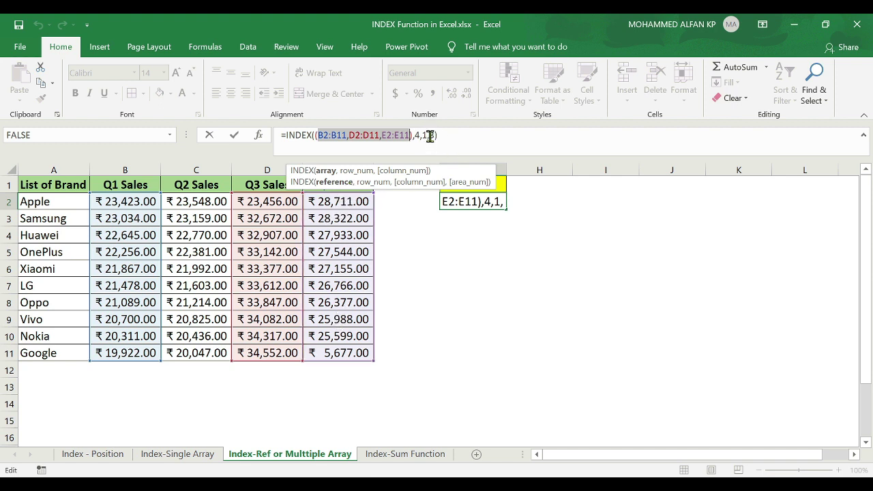
pyautogui.press('Return')
pyautogui.click(500, 199)
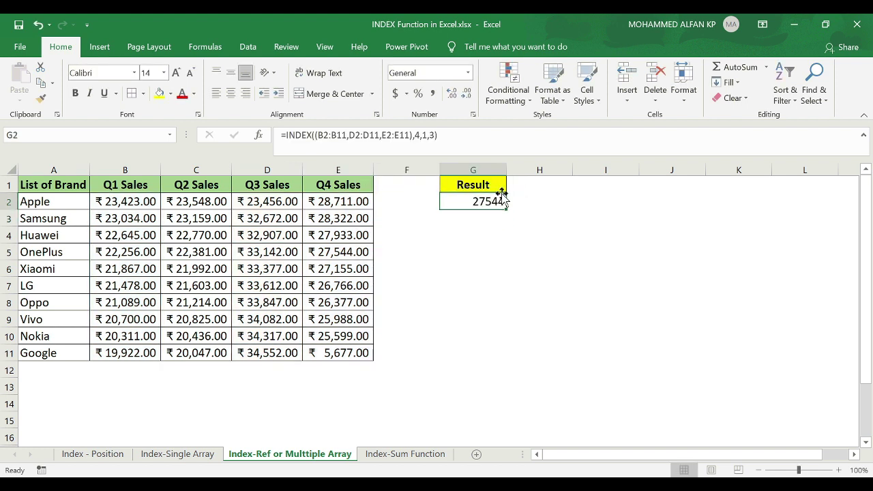
pyautogui.click(388, 454)
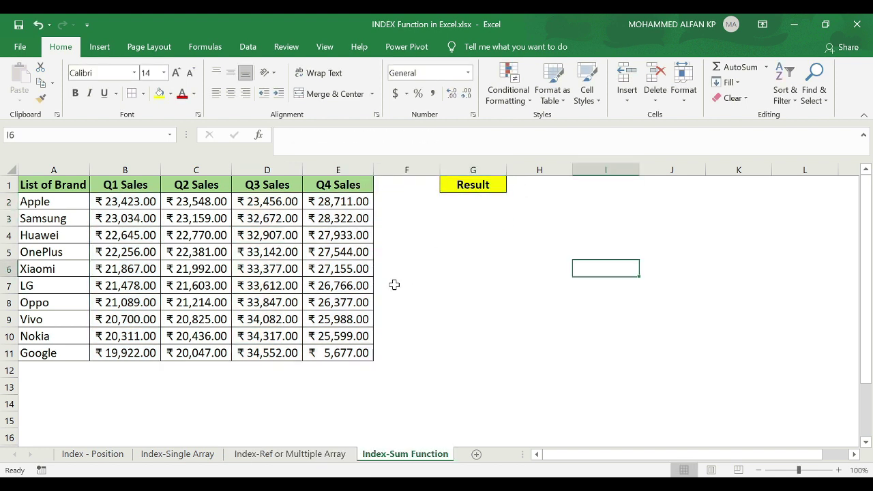
# Step: Enter =INDEX(B2:E11,0,2) in G2 to return the Q2 column, showing 23548
pyautogui.click(469, 202)
pyautogui.write('=ind')
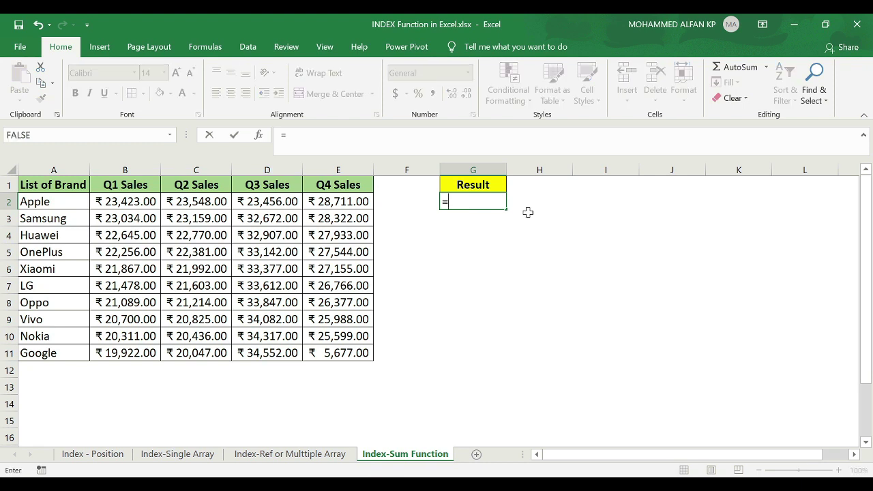
pyautogui.doubleClick(530, 218)
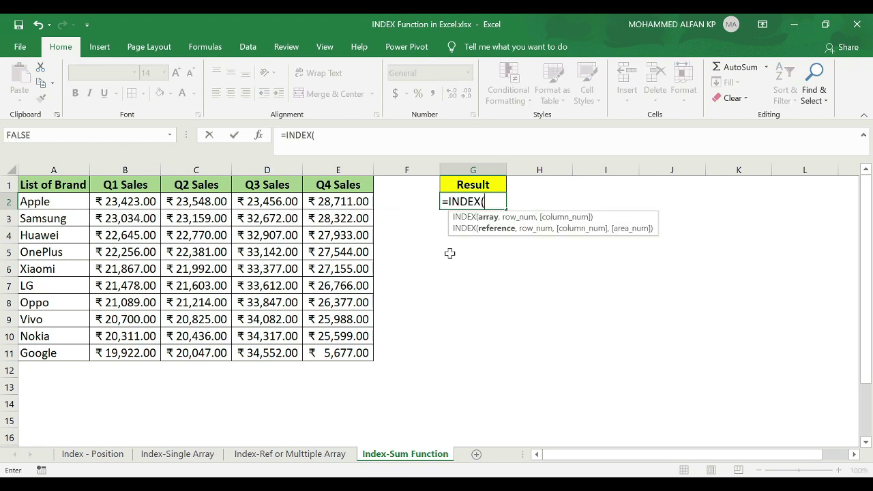
pyautogui.moveTo(127, 201); pyautogui.dragTo(333, 352)
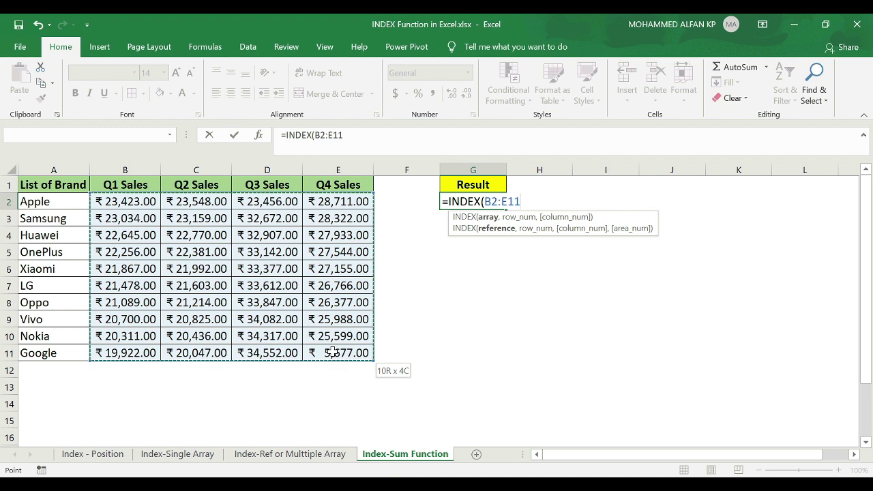
pyautogui.write(',')
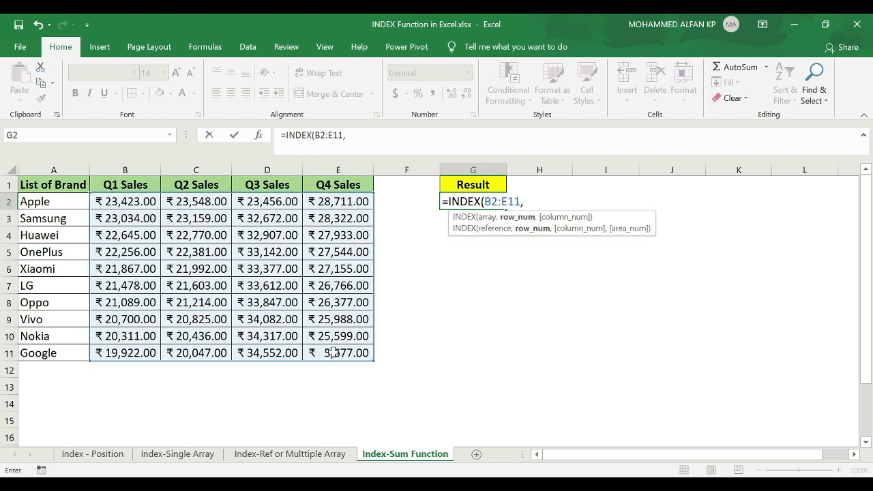
pyautogui.write('0,')
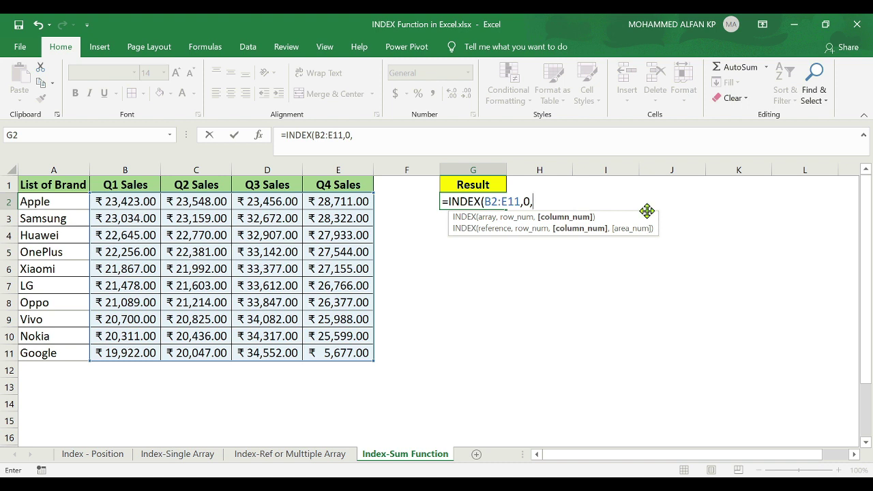
pyautogui.write('2)')
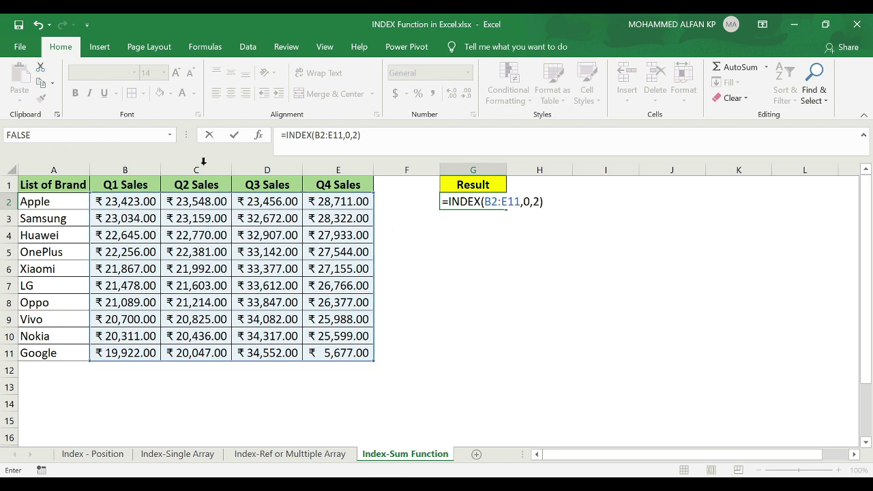
pyautogui.press('Return')
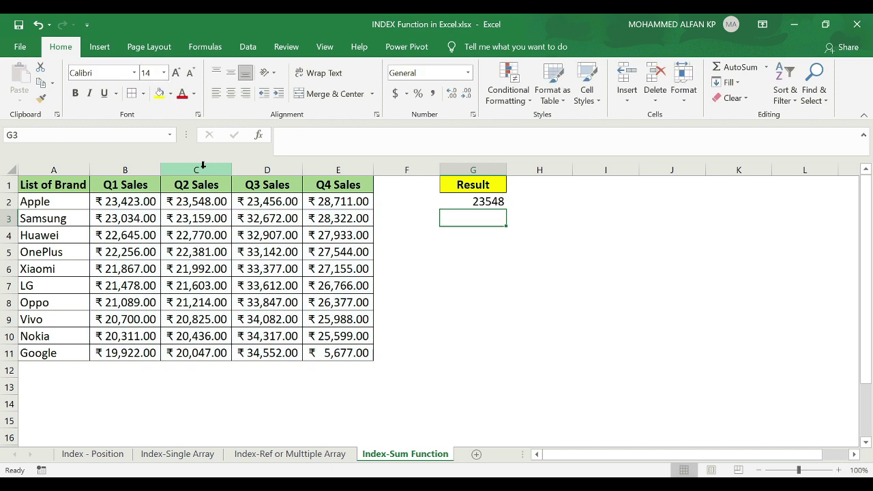
# Step: Preview the Q2 array returned by G2's formula with F9, then revert it
pyautogui.click(500, 199)
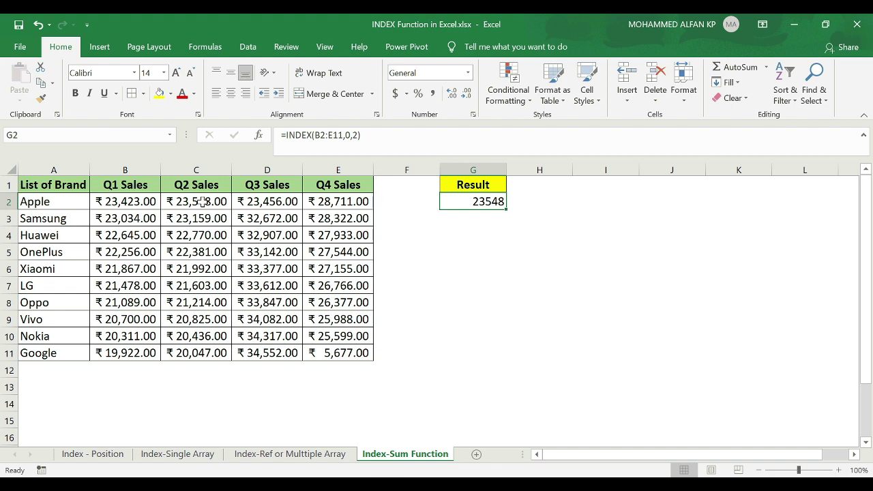
pyautogui.doubleClick(472, 201)
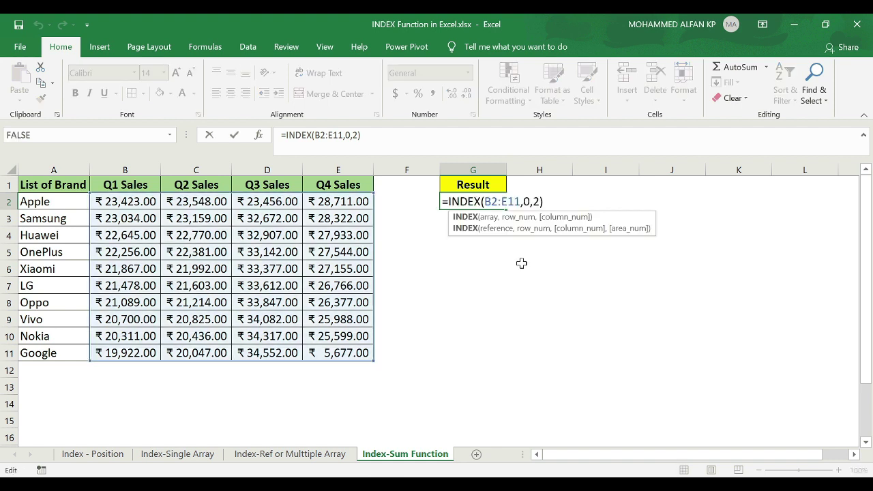
pyautogui.press('F9')
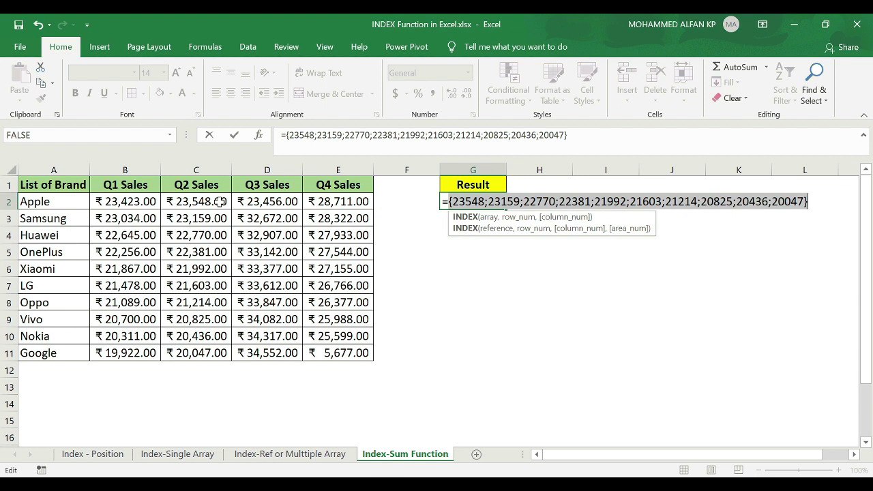
pyautogui.hotkey('ctrl', 'z')
pyautogui.press('Escape')
# Step: Wrap G2's formula in SUM to read =sum(INDEX(B2:E11,0,2))
pyautogui.press('F2')
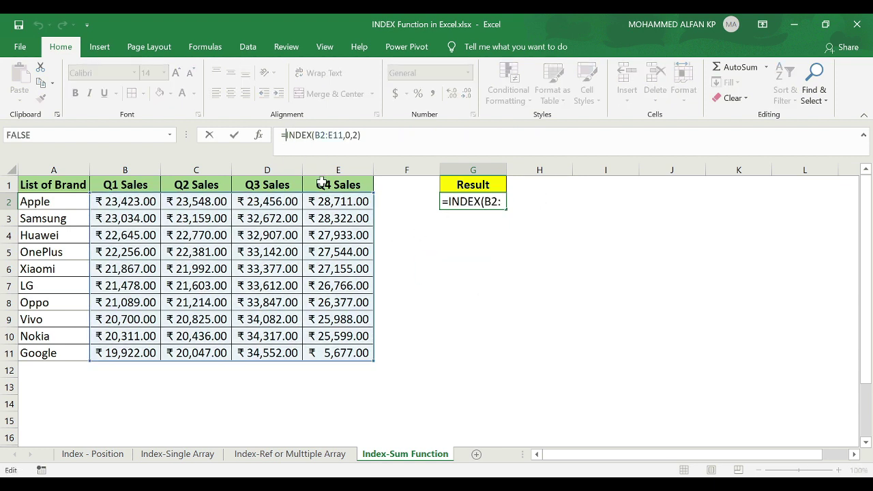
pyautogui.write('sum')
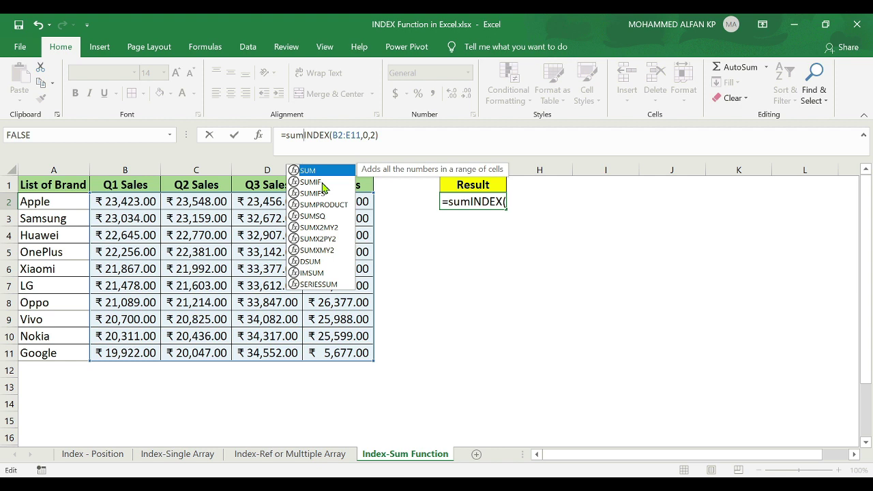
pyautogui.write('(')
pyautogui.click(394, 134)
pyautogui.write(')')
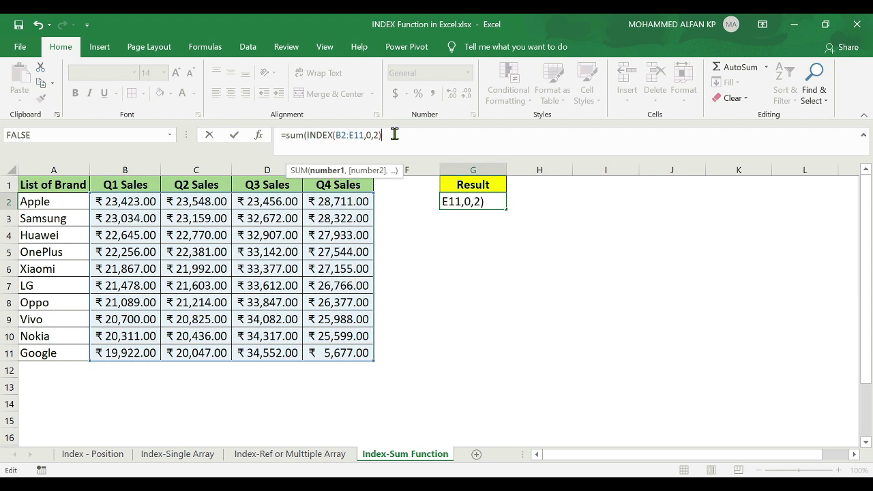
pyautogui.write(')')
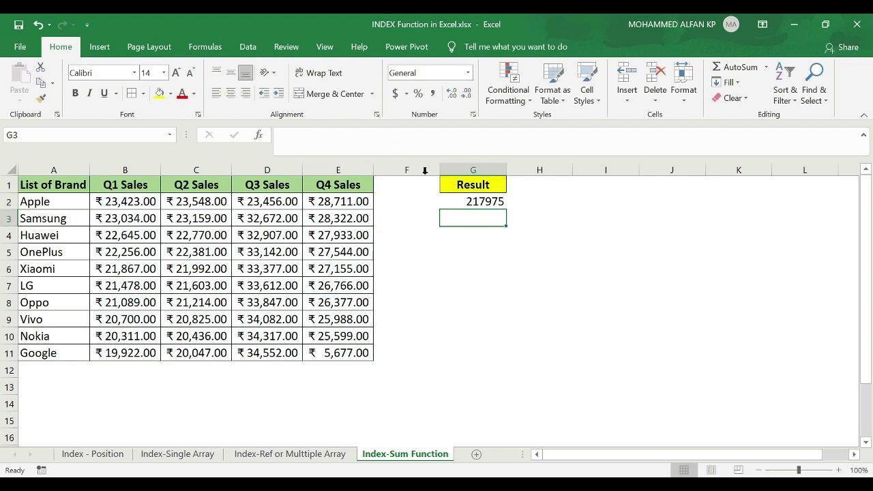
pyautogui.press('Up')
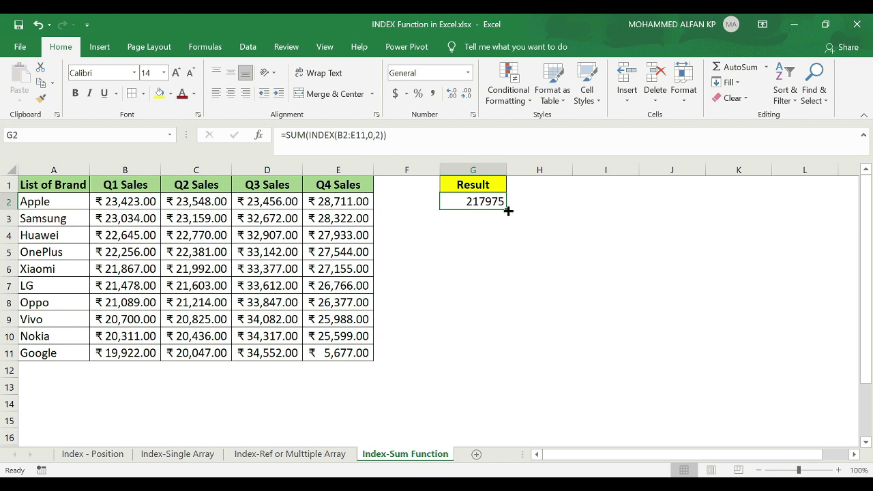
pyautogui.moveTo(199, 203); pyautogui.dragTo(205, 353)
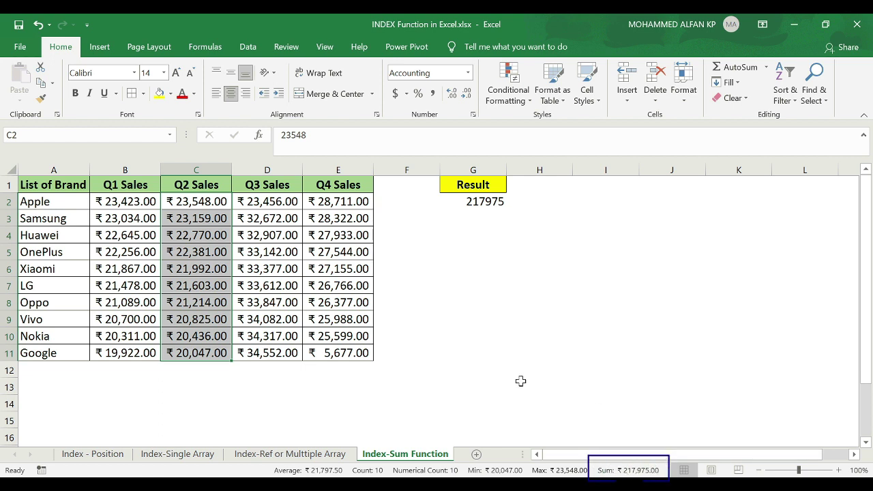
pyautogui.moveTo(198, 201); pyautogui.dragTo(225, 351)
pyautogui.click(472, 201)
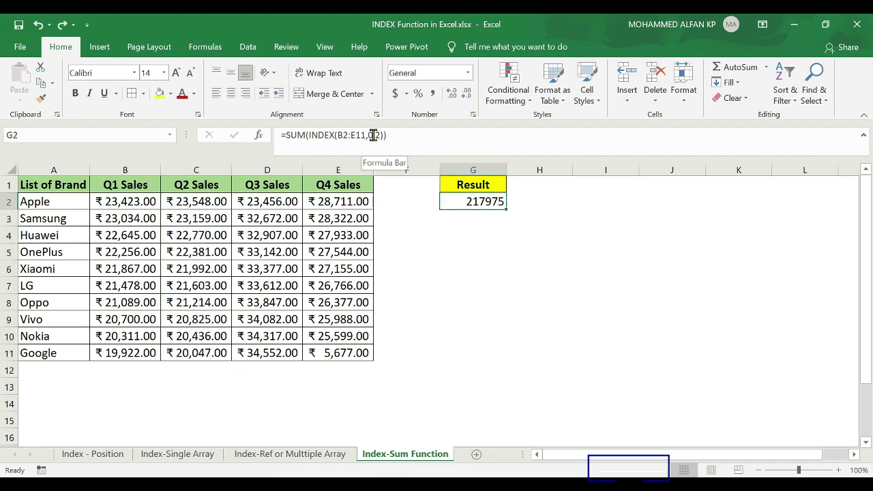
pyautogui.click(373, 135)
pyautogui.press('BackSpace')
pyautogui.press('Return')
pyautogui.click(482, 195)
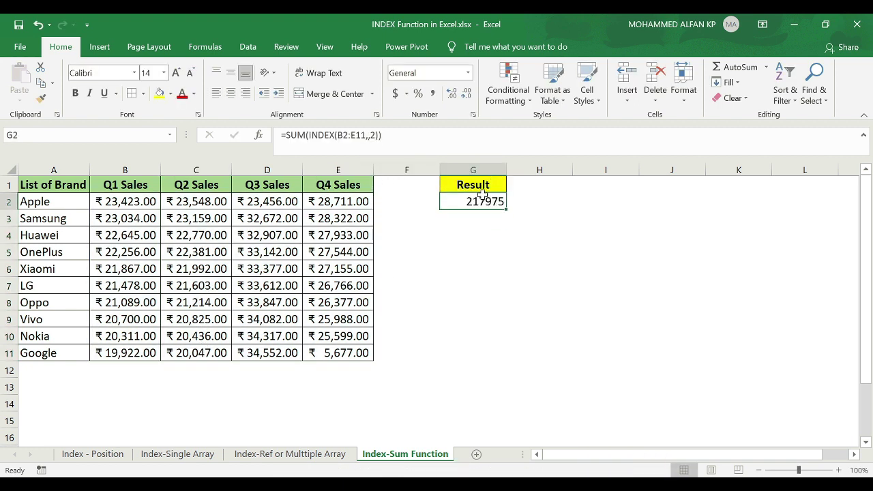
pyautogui.hotkey('ctrl', 'z')
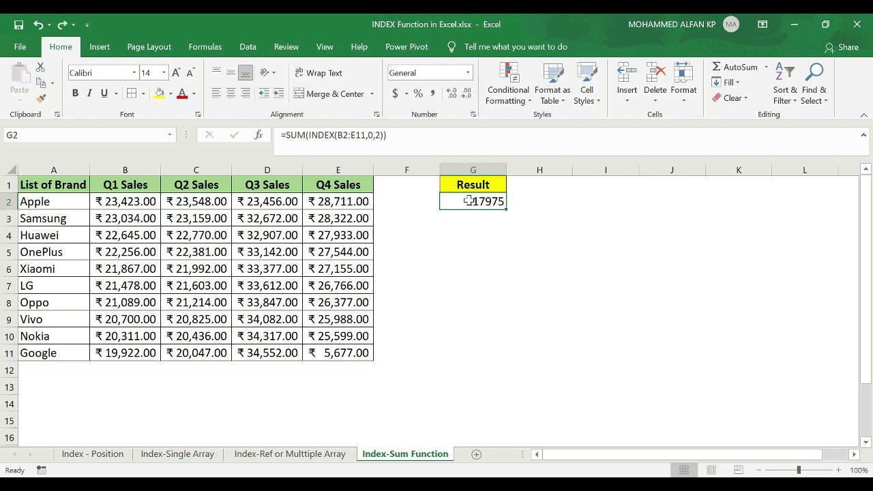